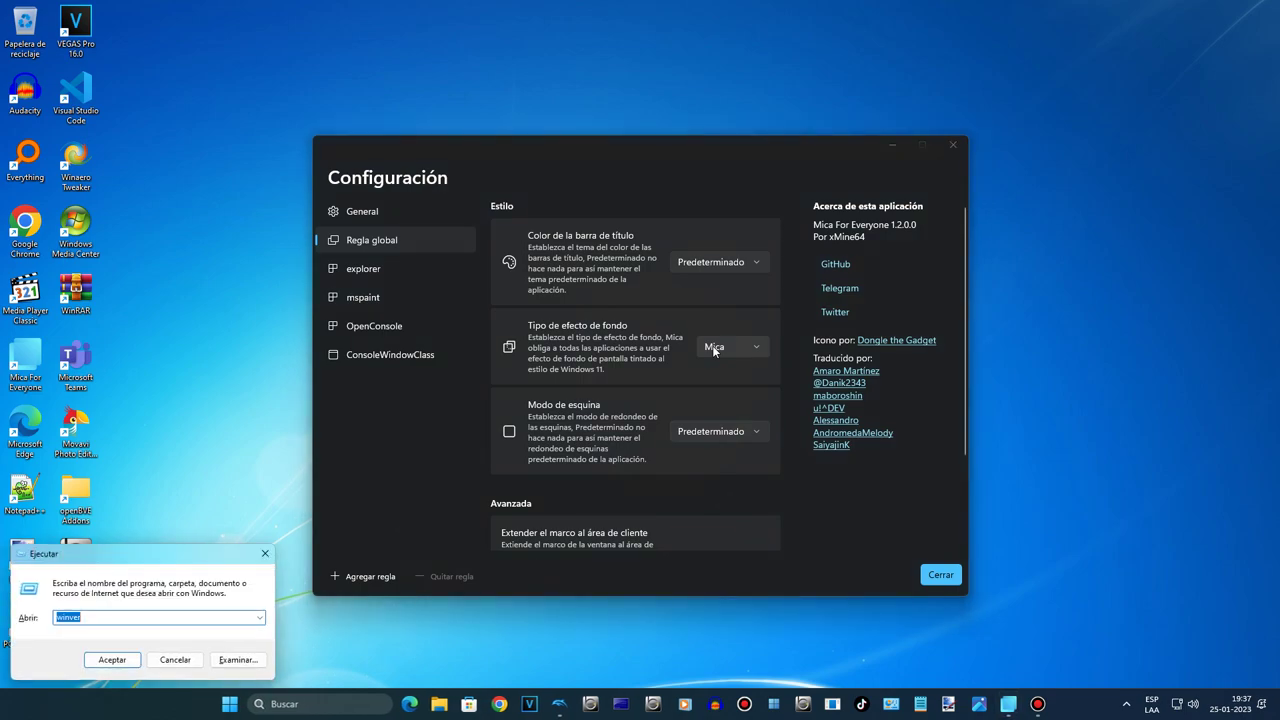
# Run winver to view the About Windows dialog's title bar, move the dialog lower on the desktop and close it.
pyautogui.press('Return')
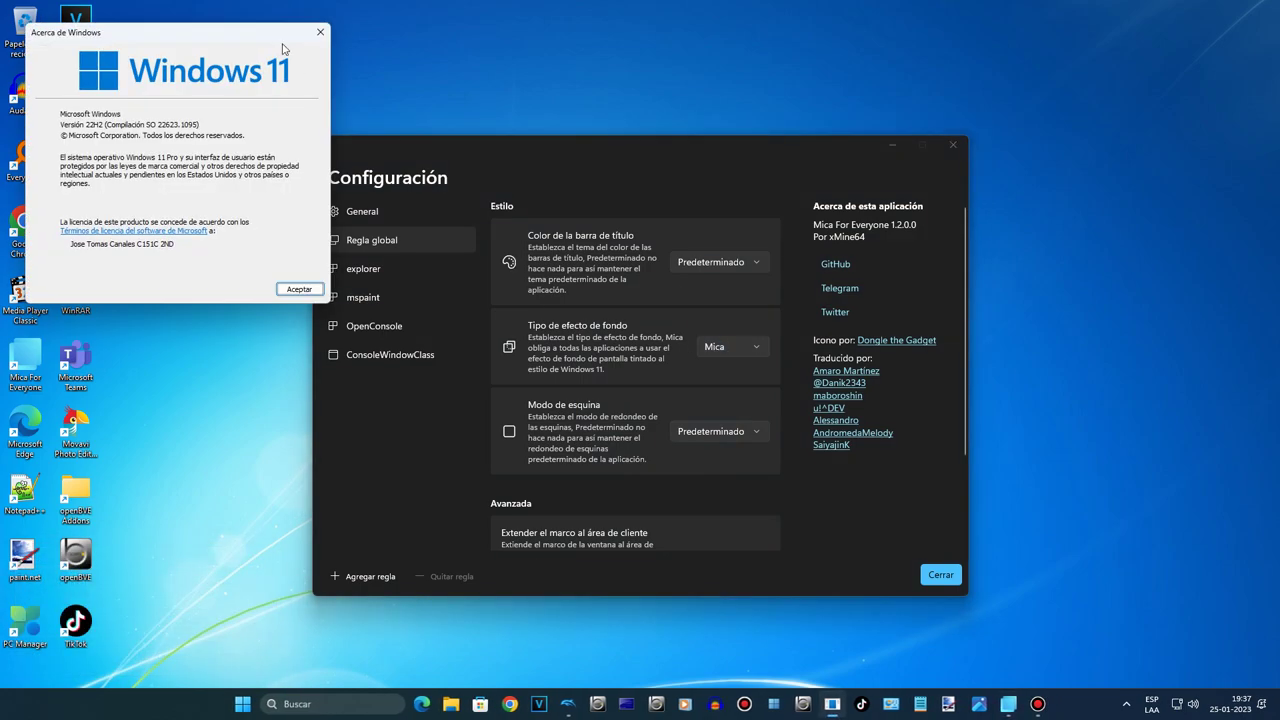
pyautogui.moveTo(256, 30); pyautogui.dragTo(289, 263)
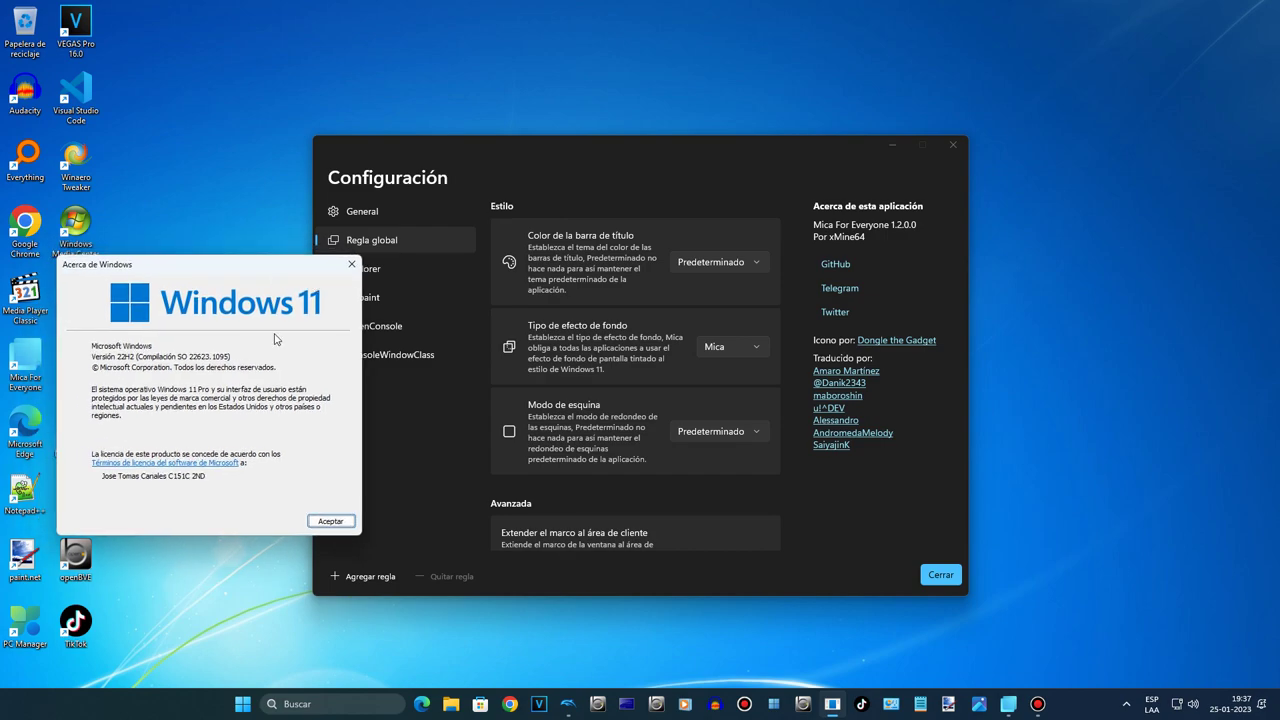
pyautogui.press('Return')
# Set the background effect type of the global rule to Acrylic.
pyautogui.click(713, 348)
pyautogui.click(720, 373)
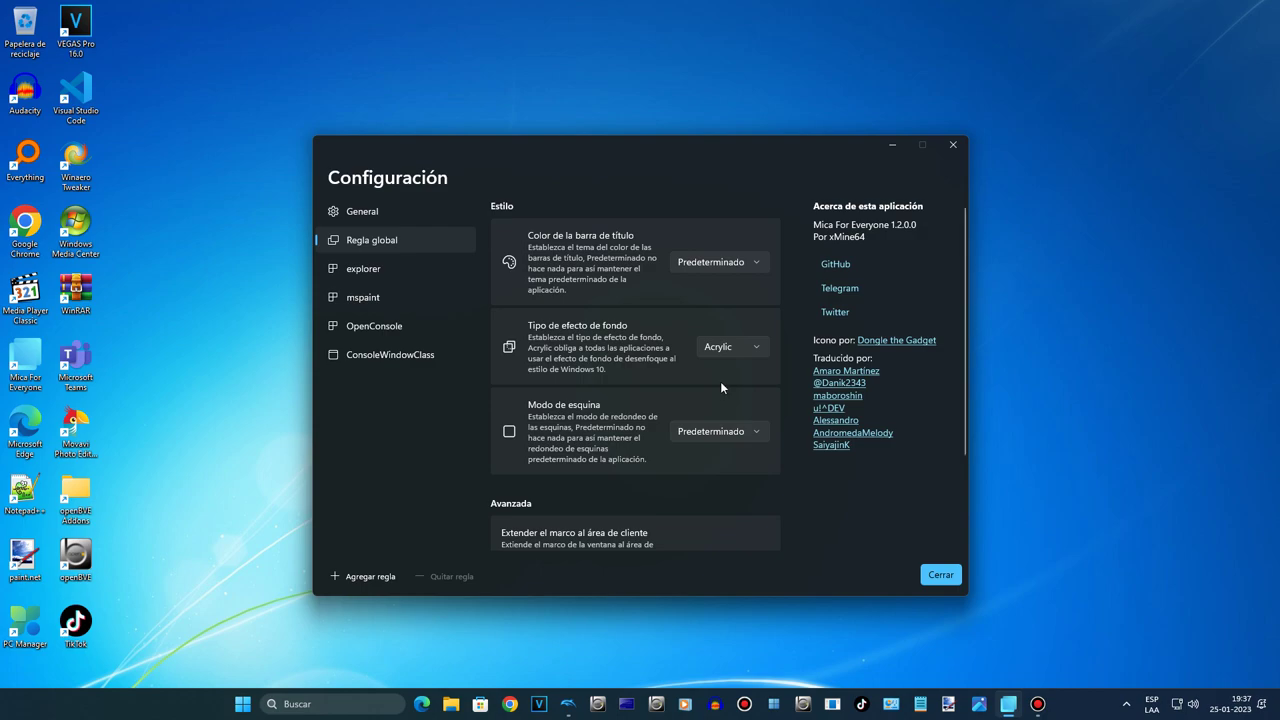
# Check the style settings of the explorer, mspaint, OpenConsole and ConsoleWindowClass rules, including the explorer rule's background effect options.
pyautogui.click(395, 270)
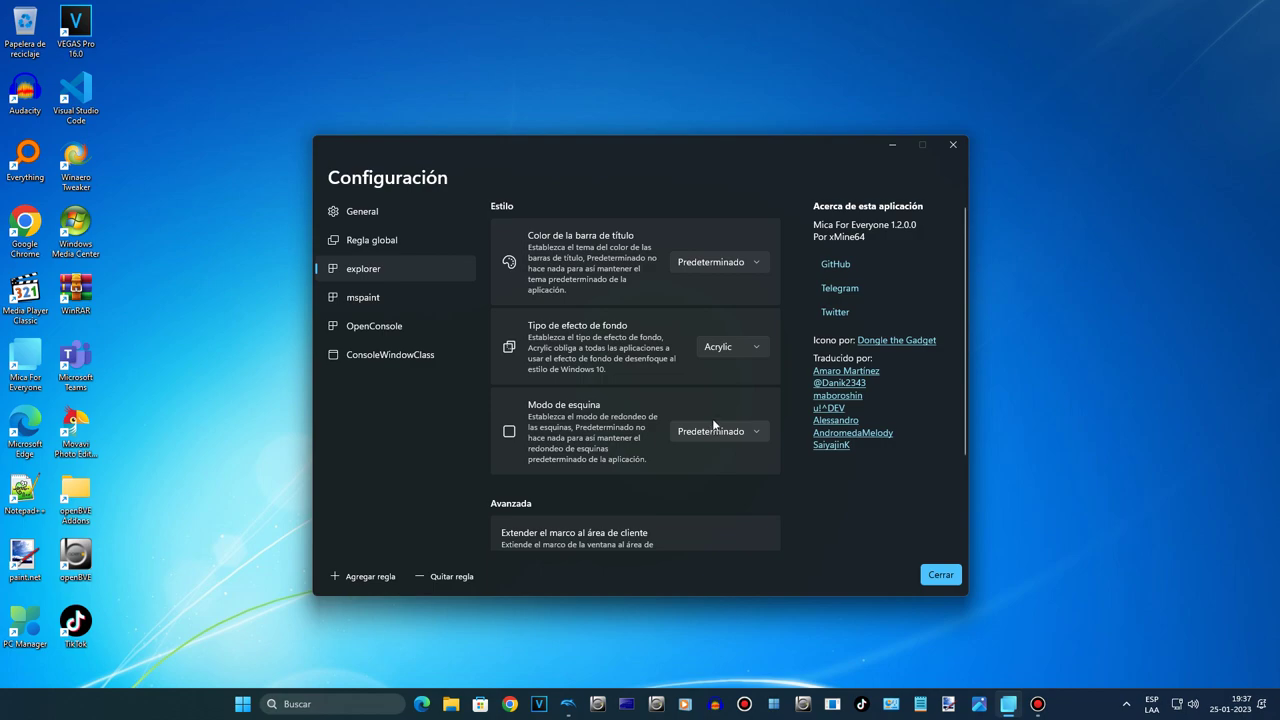
pyautogui.click(727, 350)
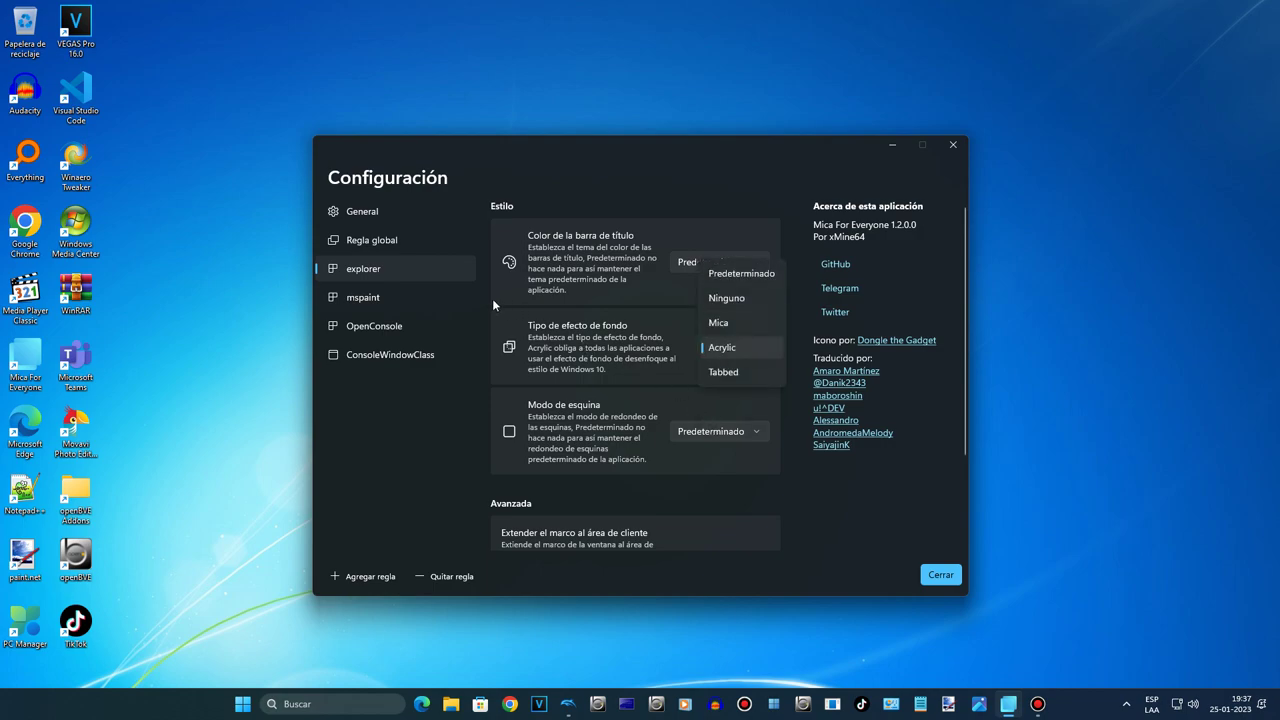
pyautogui.click(446, 292)
pyautogui.click(446, 326)
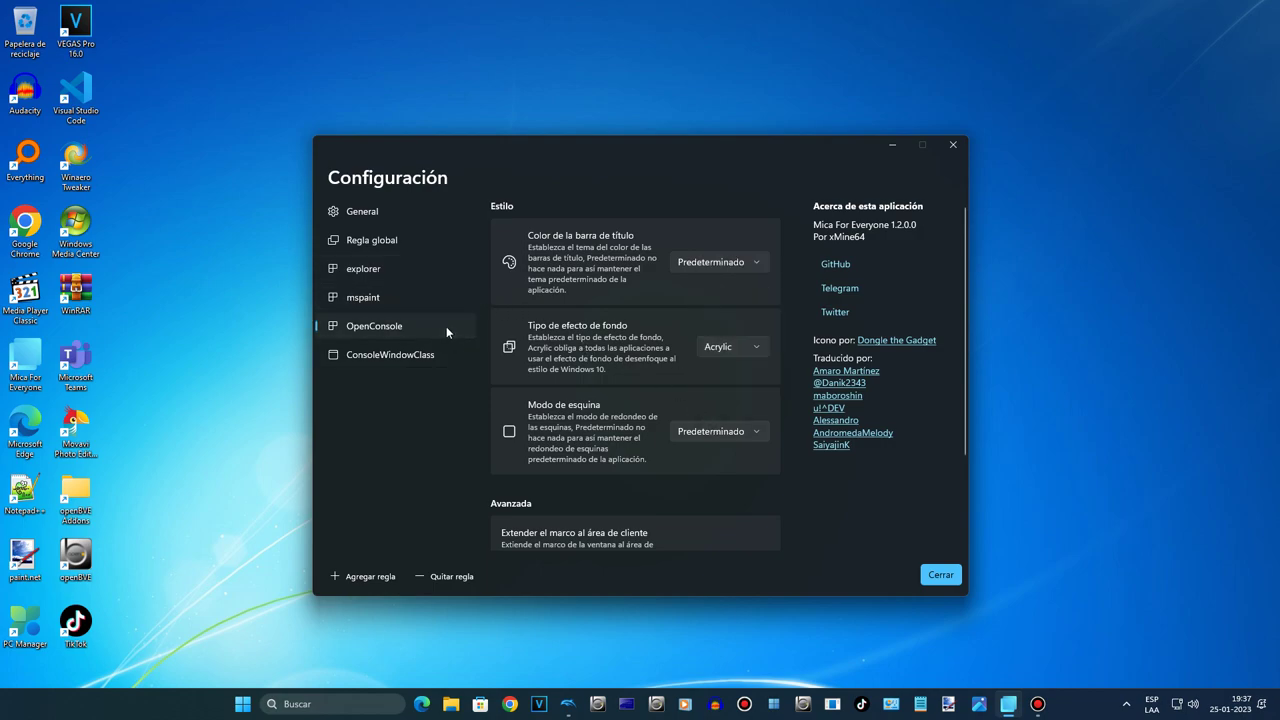
pyautogui.click(451, 347)
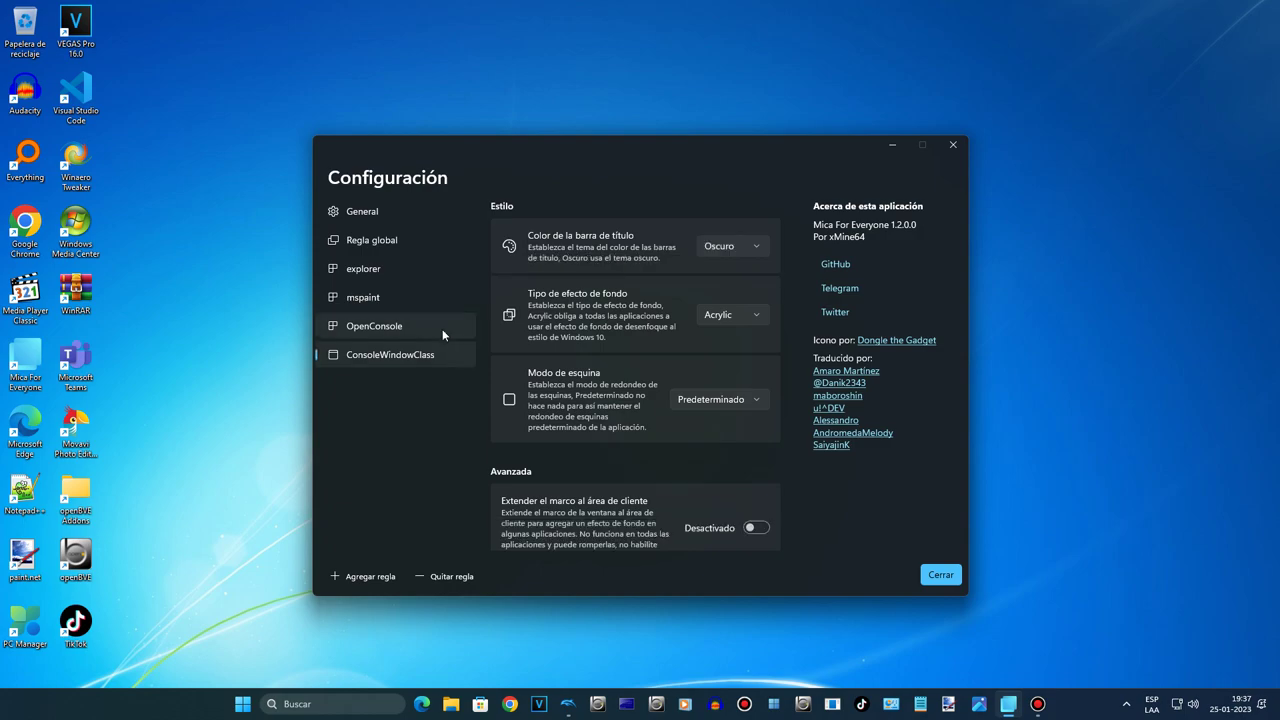
pyautogui.click(442, 329)
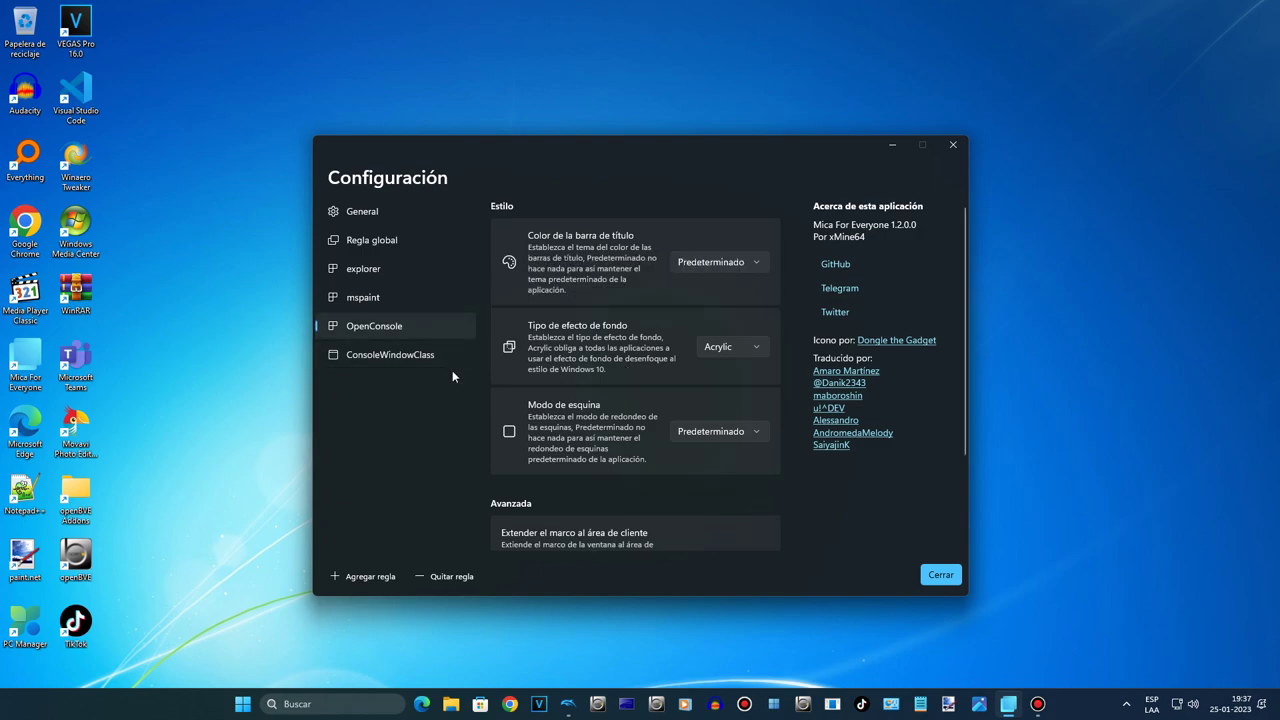
# Set the title bar color of the ConsoleWindowClass rule to Predeterminado.
pyautogui.click(420, 361)
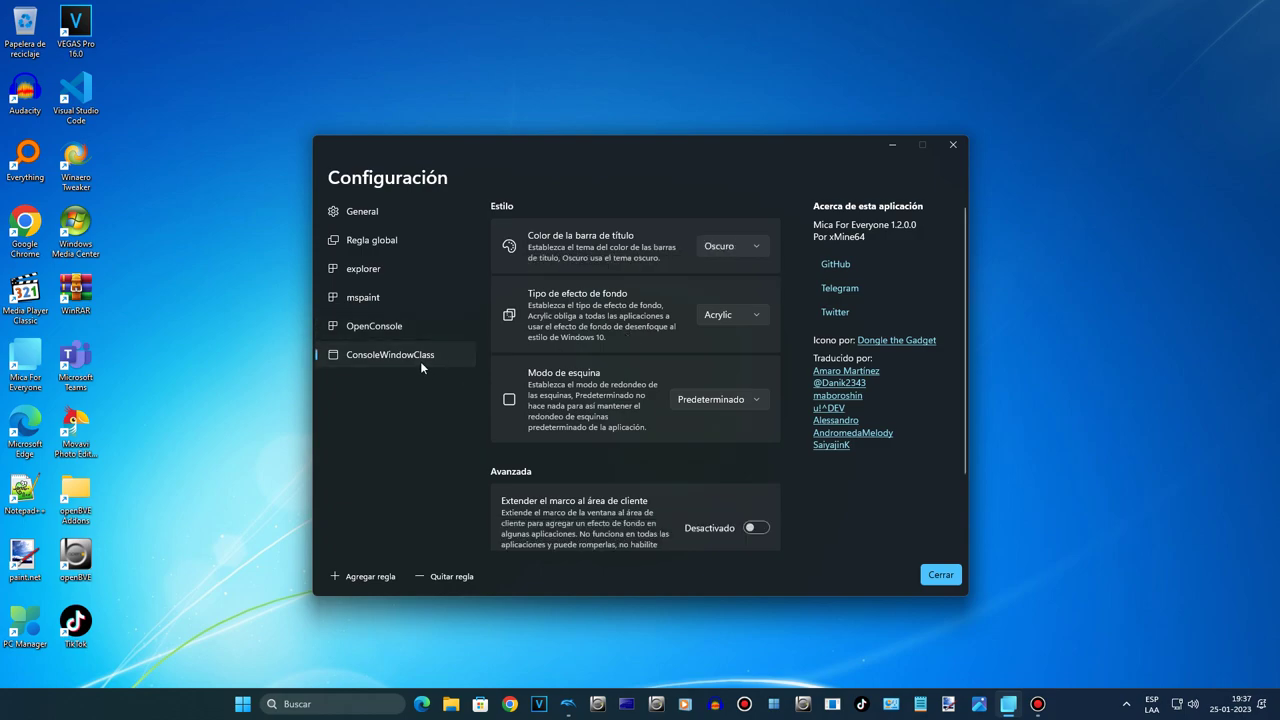
pyautogui.click(708, 252)
pyautogui.click(731, 170)
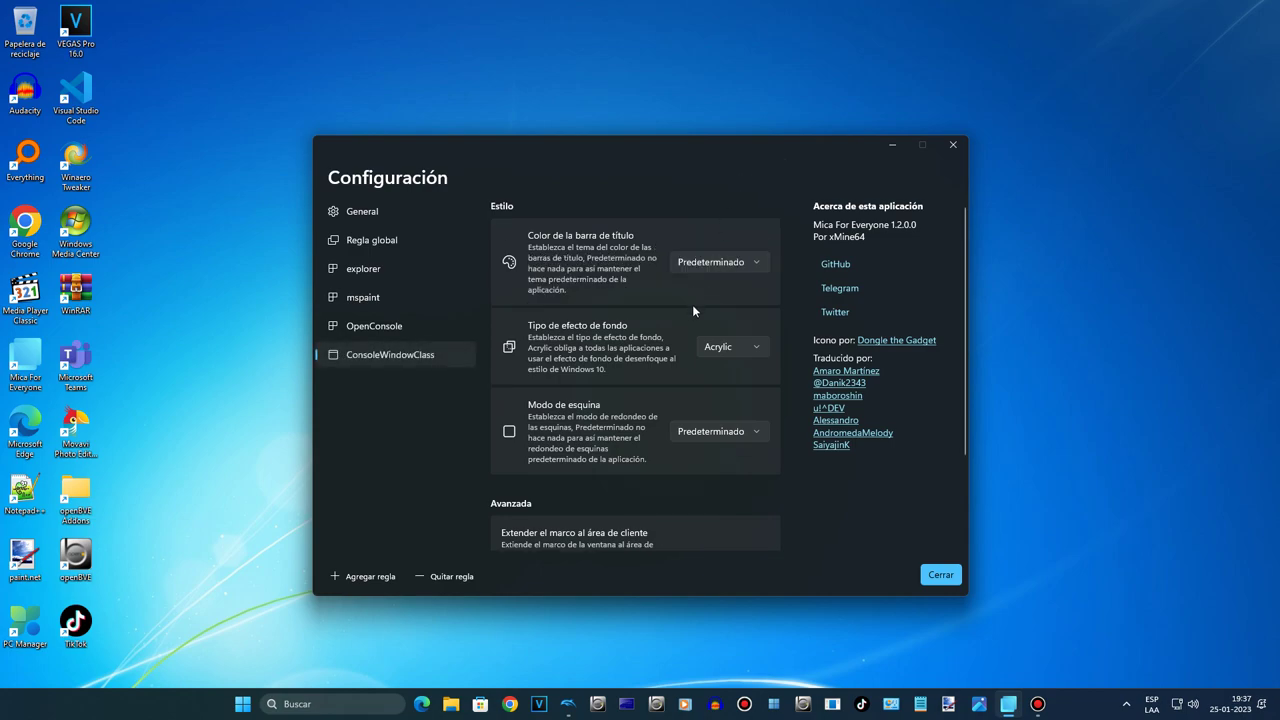
# Run winver again to check the About Windows title bar with the Acrylic effect, and close the dialog.
pyautogui.press('super+r')
pyautogui.press('Return')
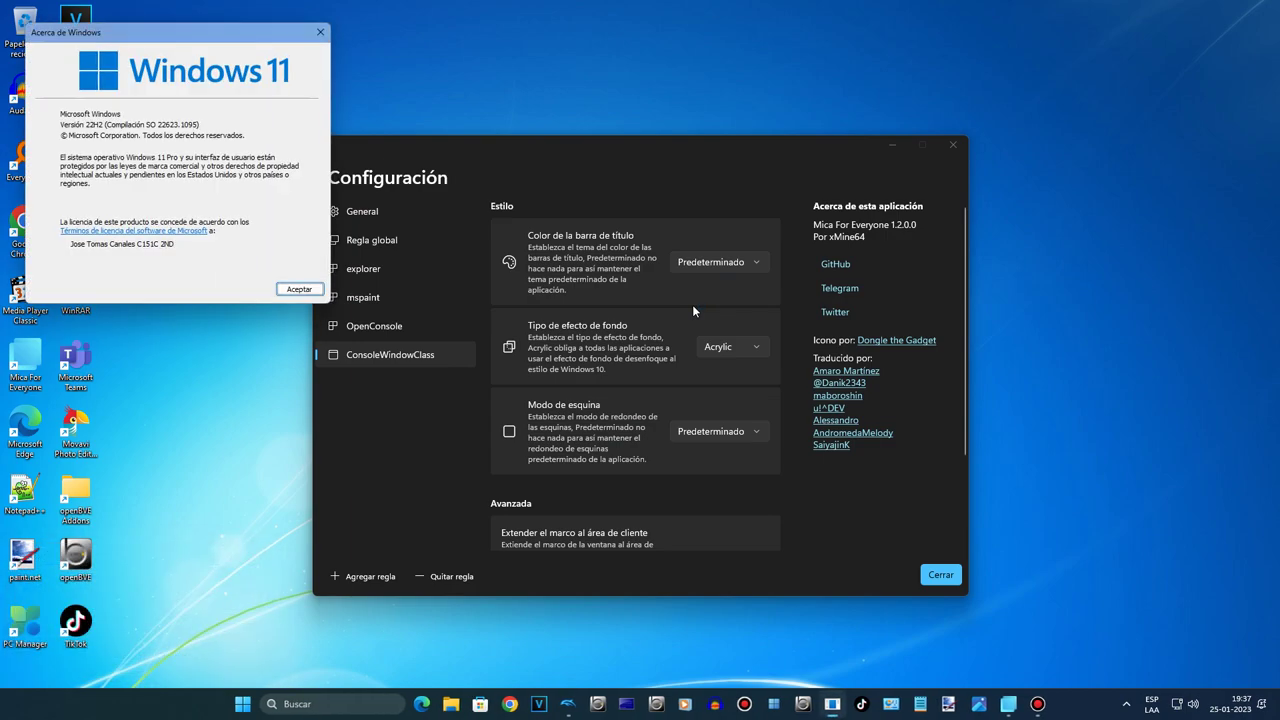
pyautogui.press('Escape')
# Examine the advanced options of the ConsoleWindowClass and OpenConsole rules, and review the mspaint, explorer and General settings.
pyautogui.scroll(-3, 660, 330)
pyautogui.scroll(3, 622, 381)
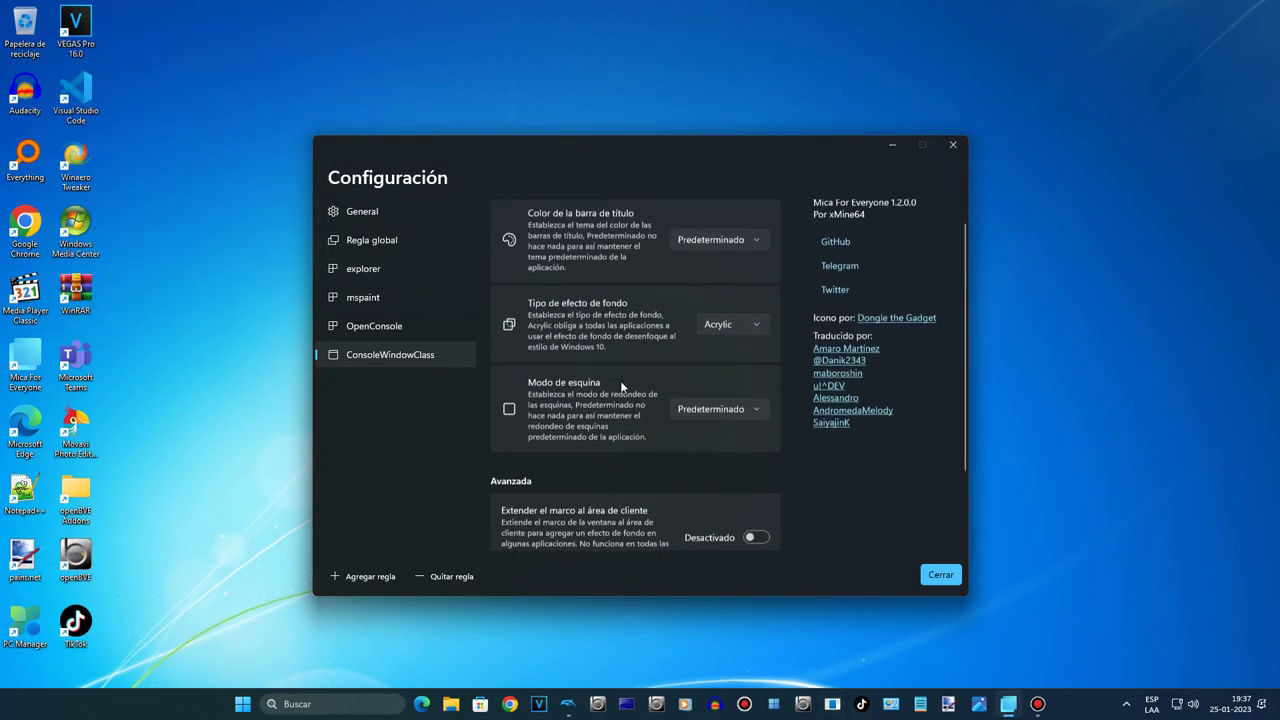
pyautogui.scroll(-3, 620, 381)
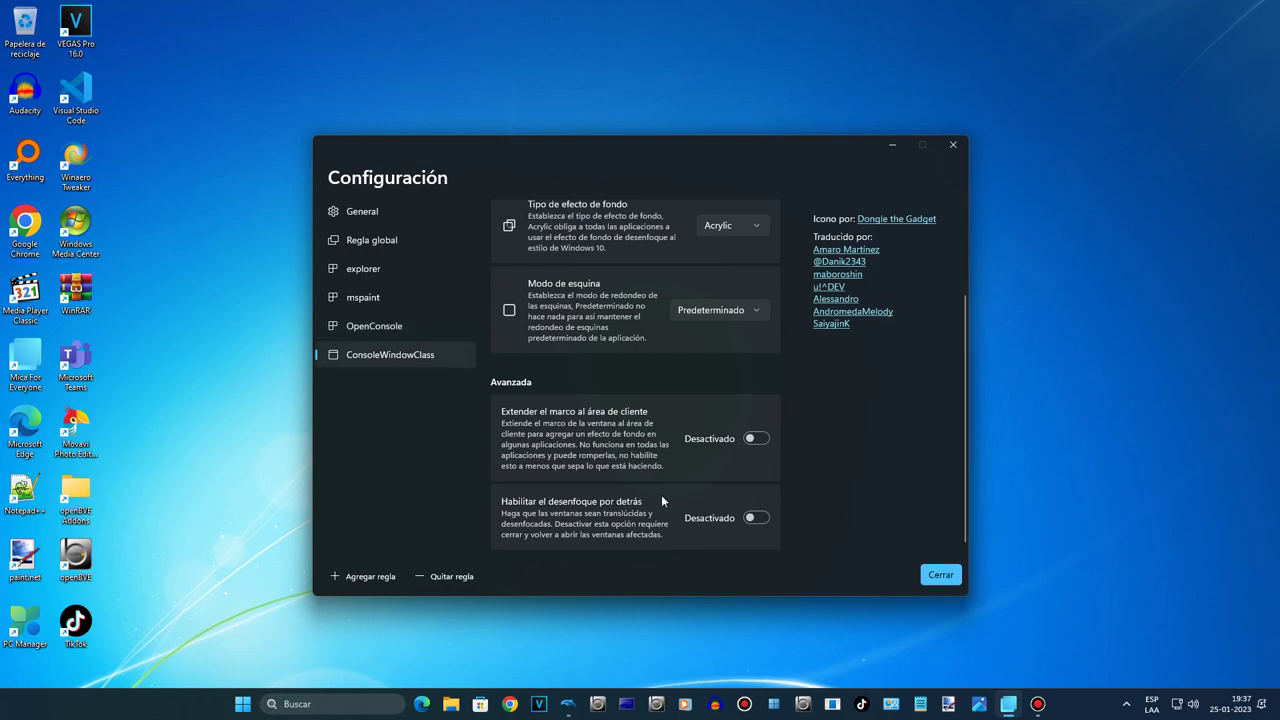
pyautogui.scroll(3, 660, 490)
pyautogui.scroll(-3, 660, 490)
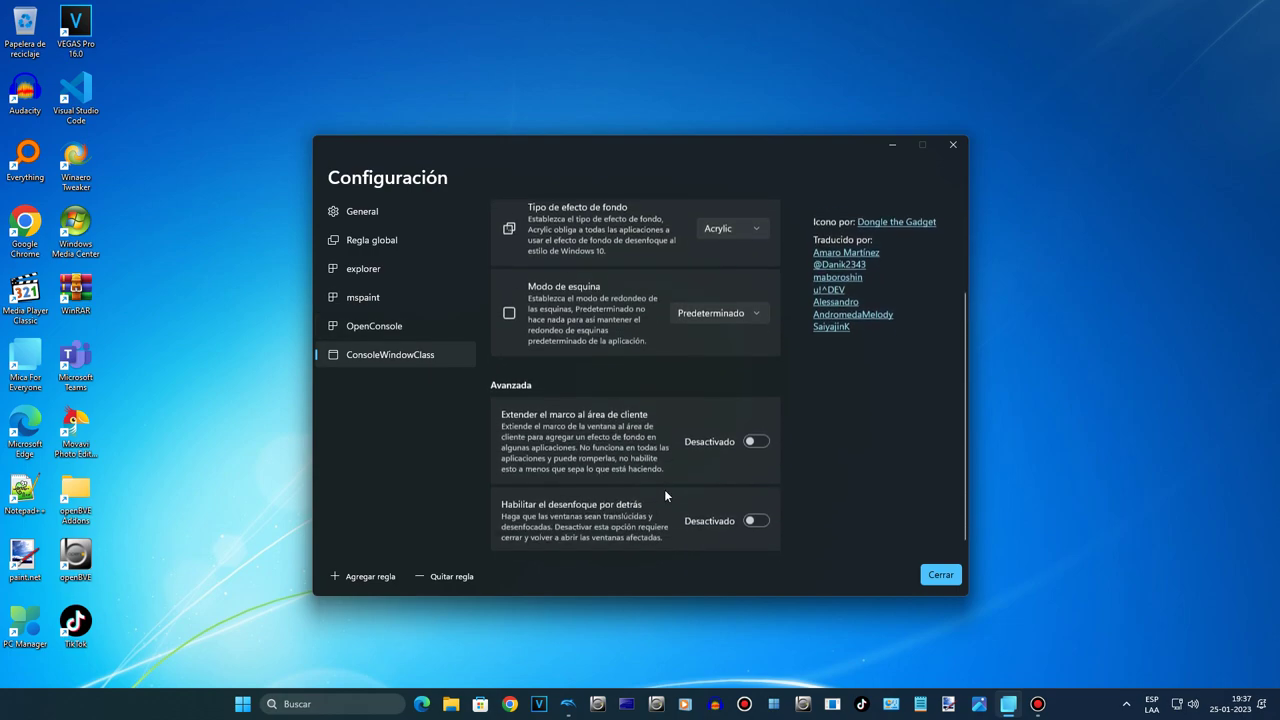
pyautogui.click(462, 317)
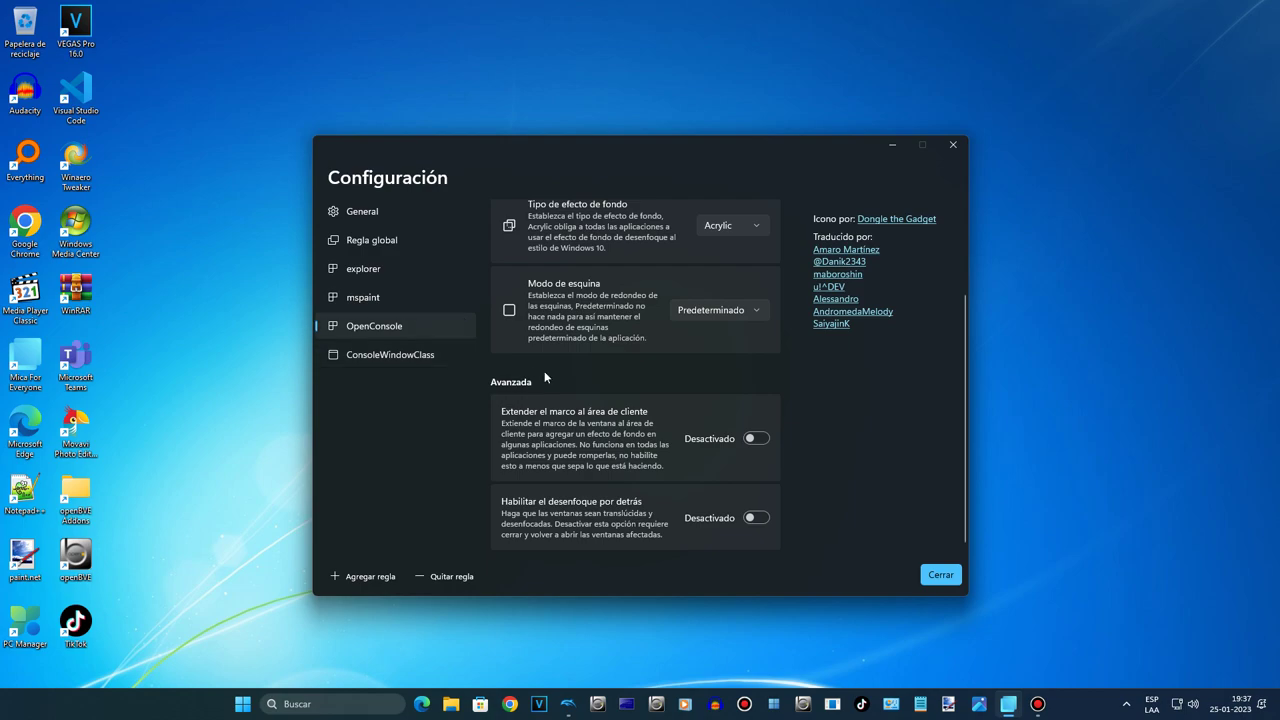
pyautogui.scroll(2, 590, 385)
pyautogui.click(447, 292)
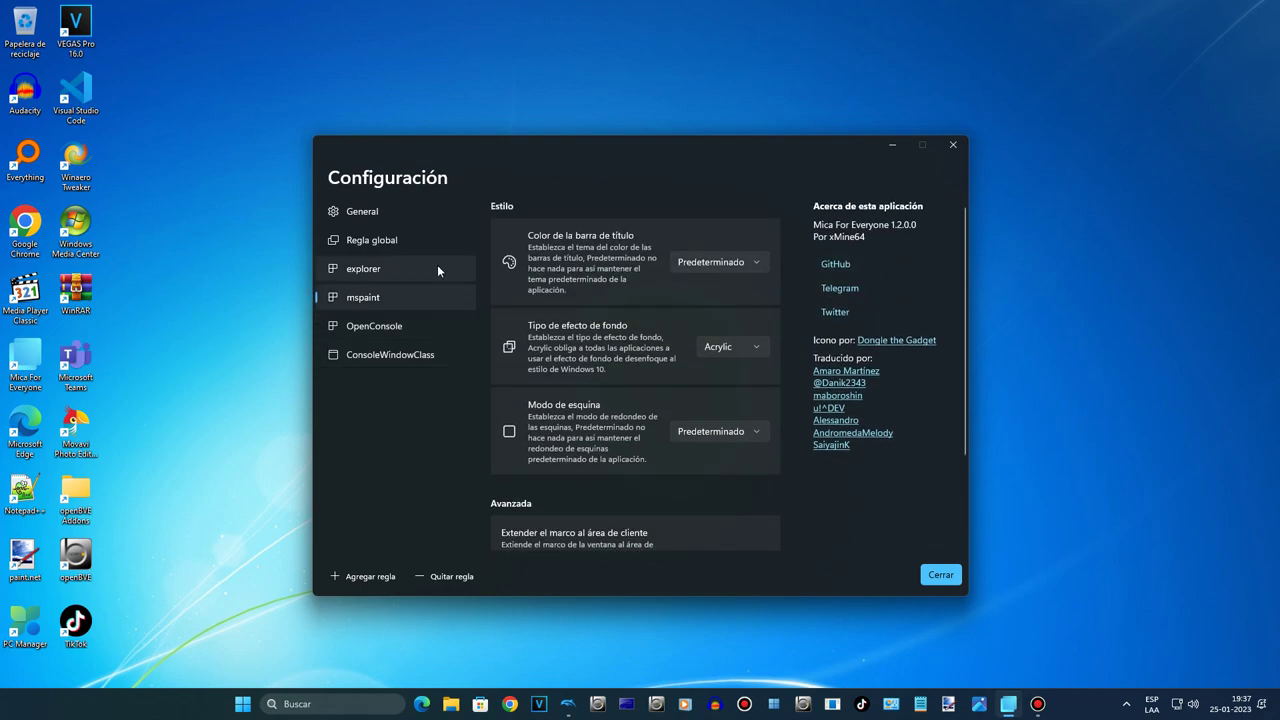
pyautogui.click(408, 217)
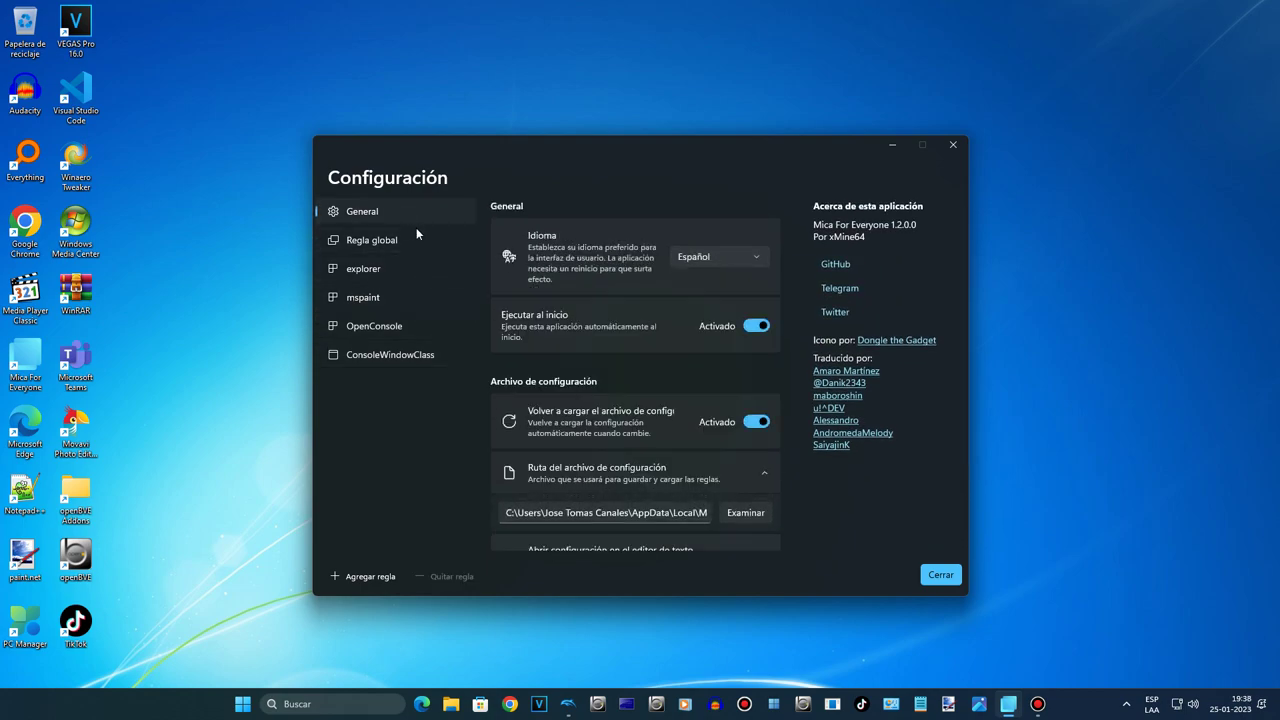
pyautogui.click(421, 266)
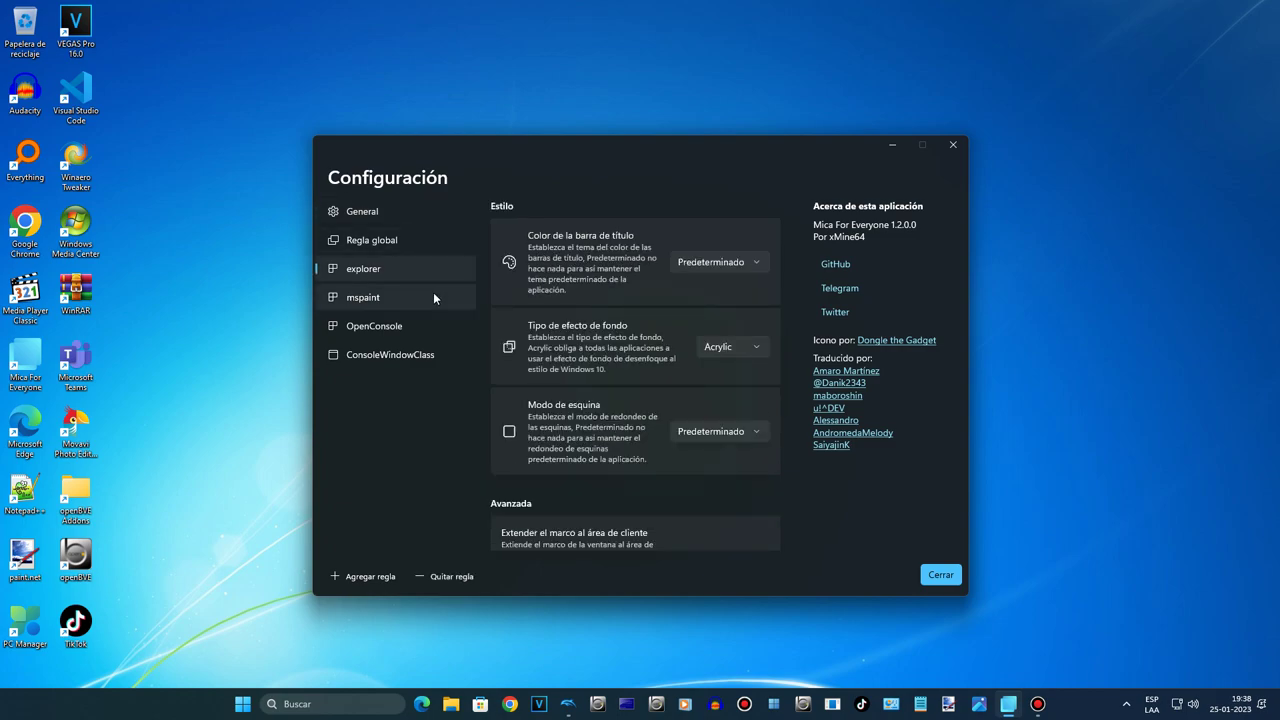
pyautogui.click(404, 215)
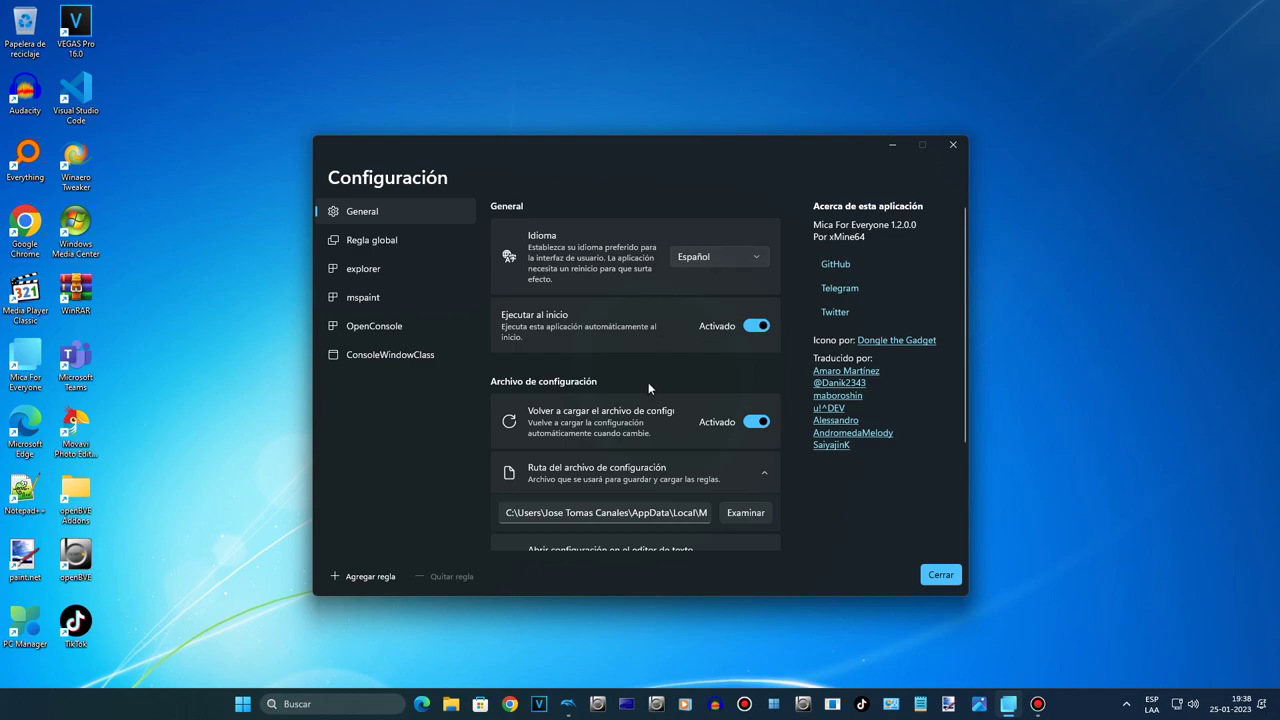
# Run winver, move the About Windows dialog partly over the settings window to inspect its title bar, and close it.
pyautogui.press('super+r')
pyautogui.write('winver')
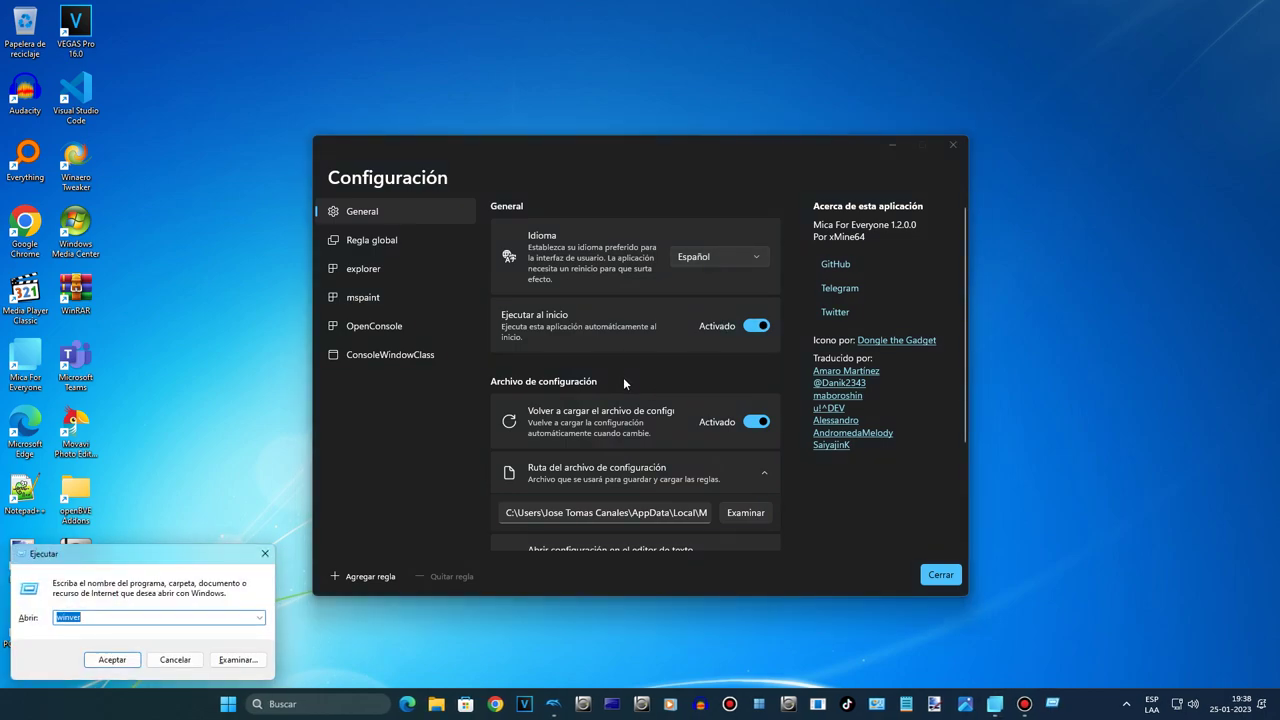
pyautogui.press('Return')
pyautogui.moveTo(197, 37); pyautogui.dragTo(270, 341)
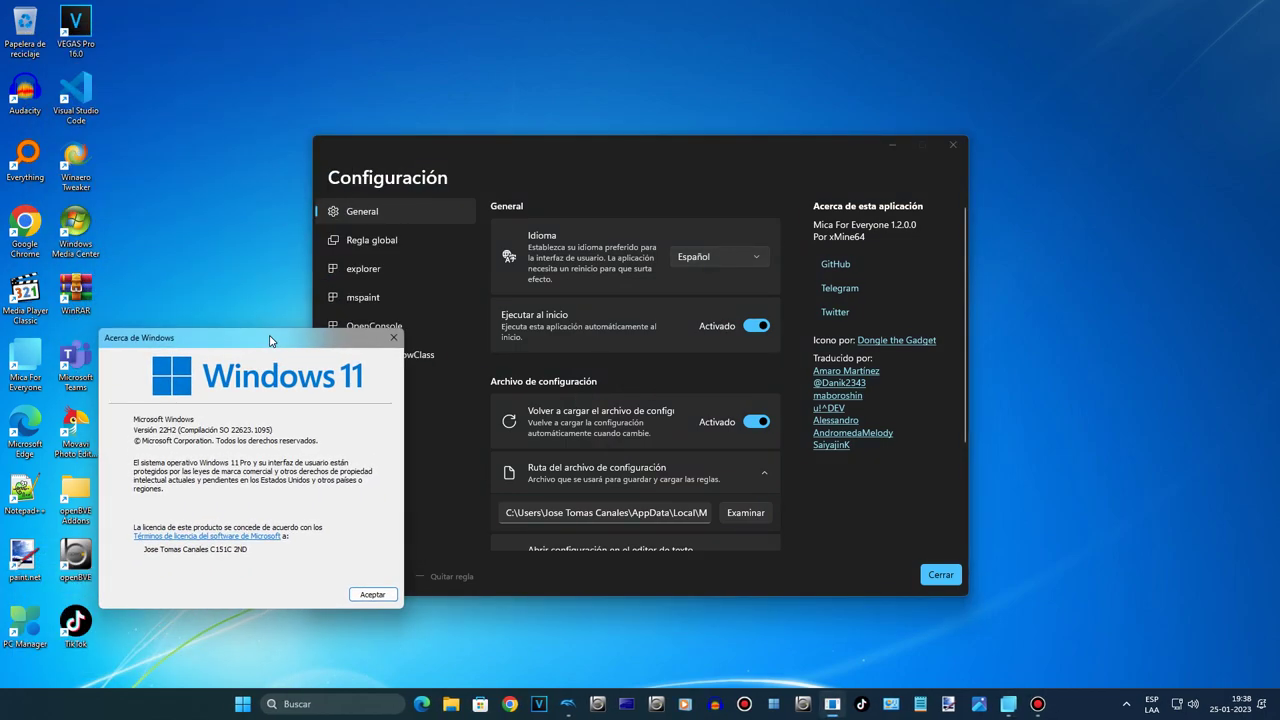
pyautogui.press('Return')
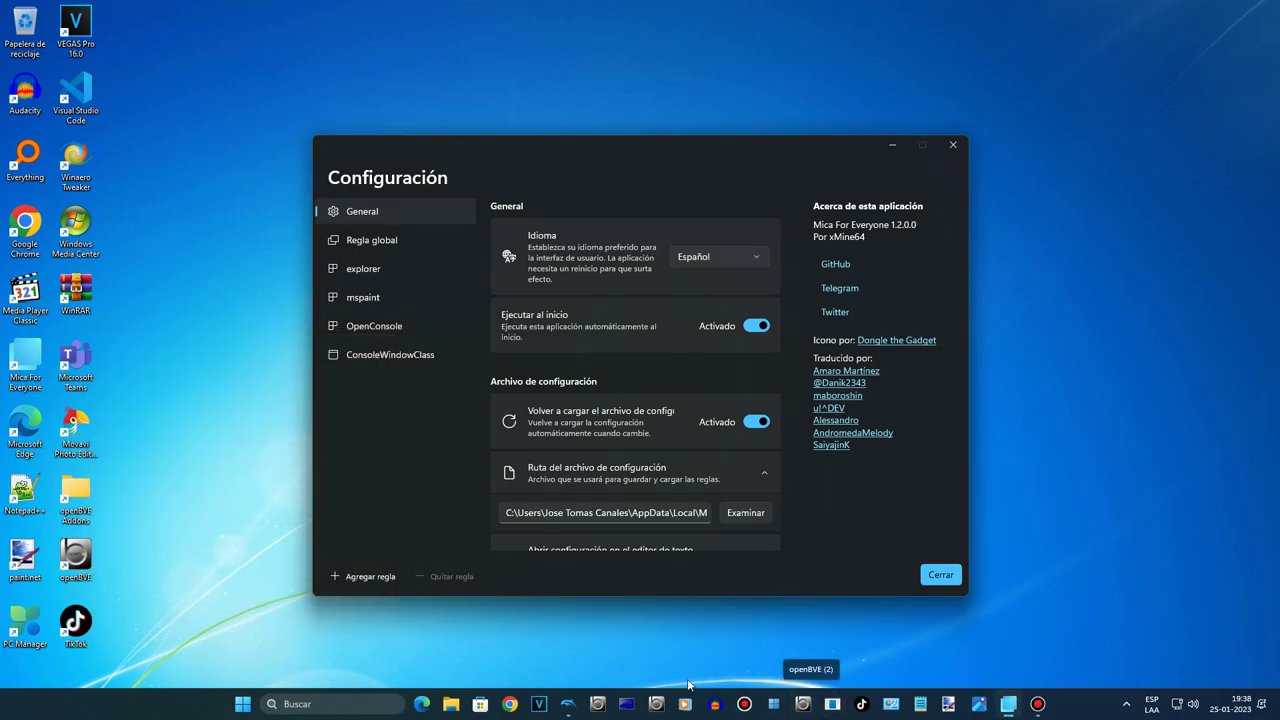
# Bring up the Dolphin game window to view its title bar, and minimize both it and the Mica For Everyone settings.
pyautogui.moveTo(567, 704)
pyautogui.click(580, 671)
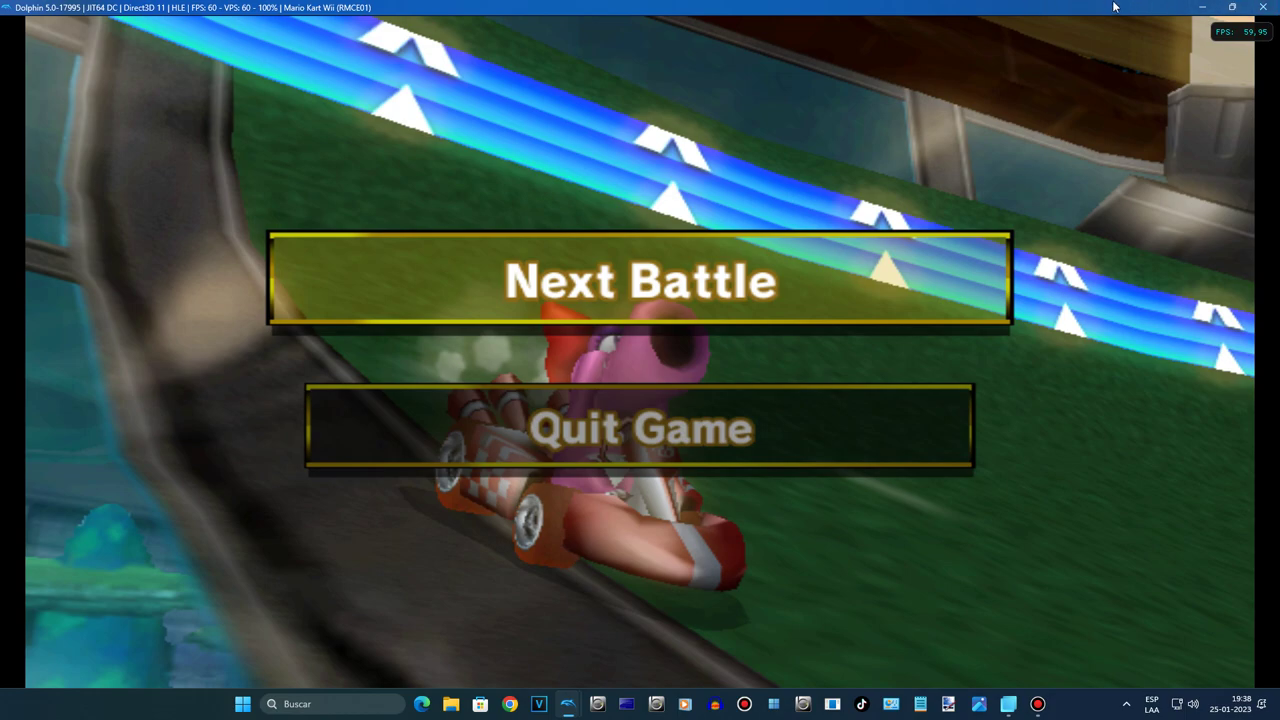
pyautogui.click(1202, 7)
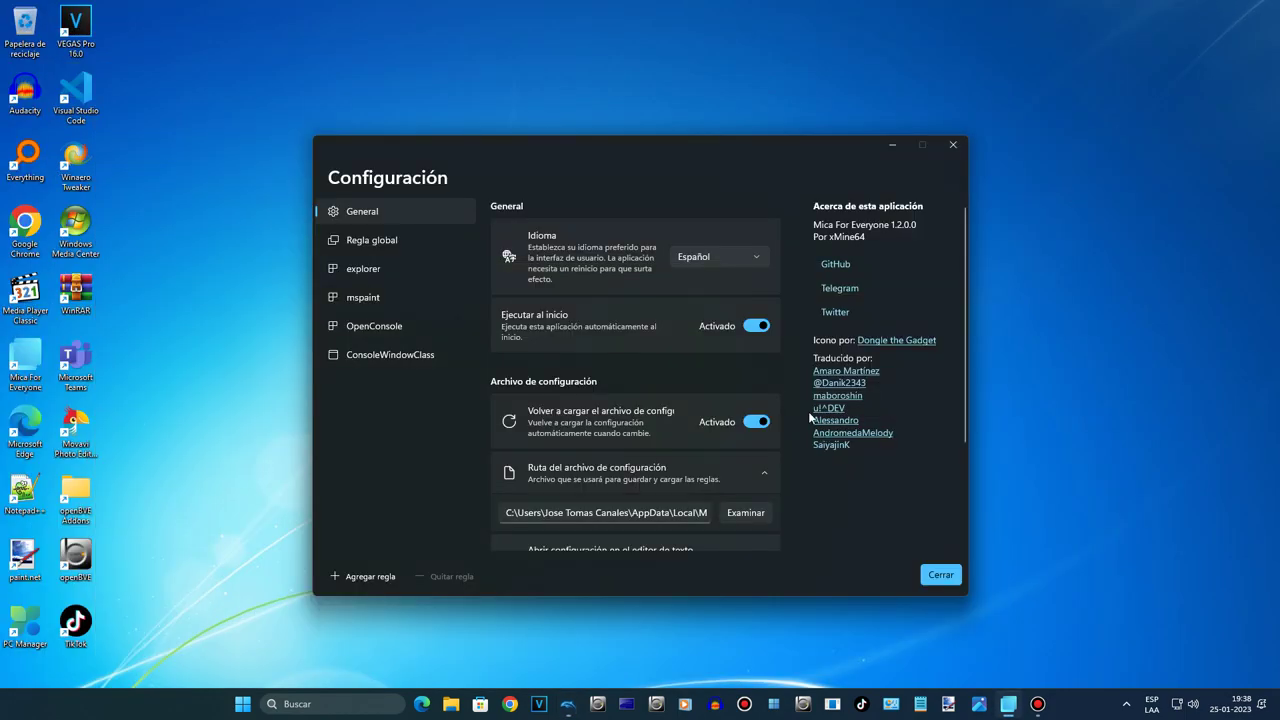
pyautogui.click(902, 149)
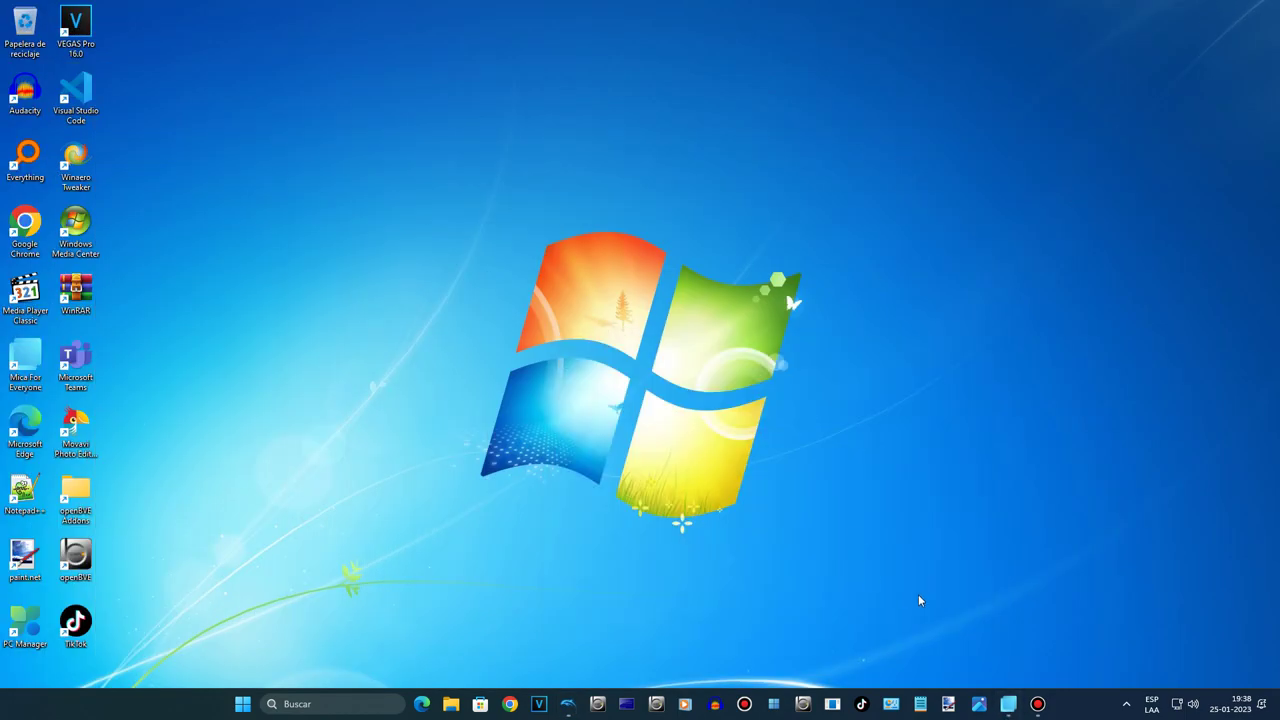
# Show the Bandicam window, select the Mica For Everyone entry from its taskbar options, and minimize Bandicam.
pyautogui.click(1037, 704)
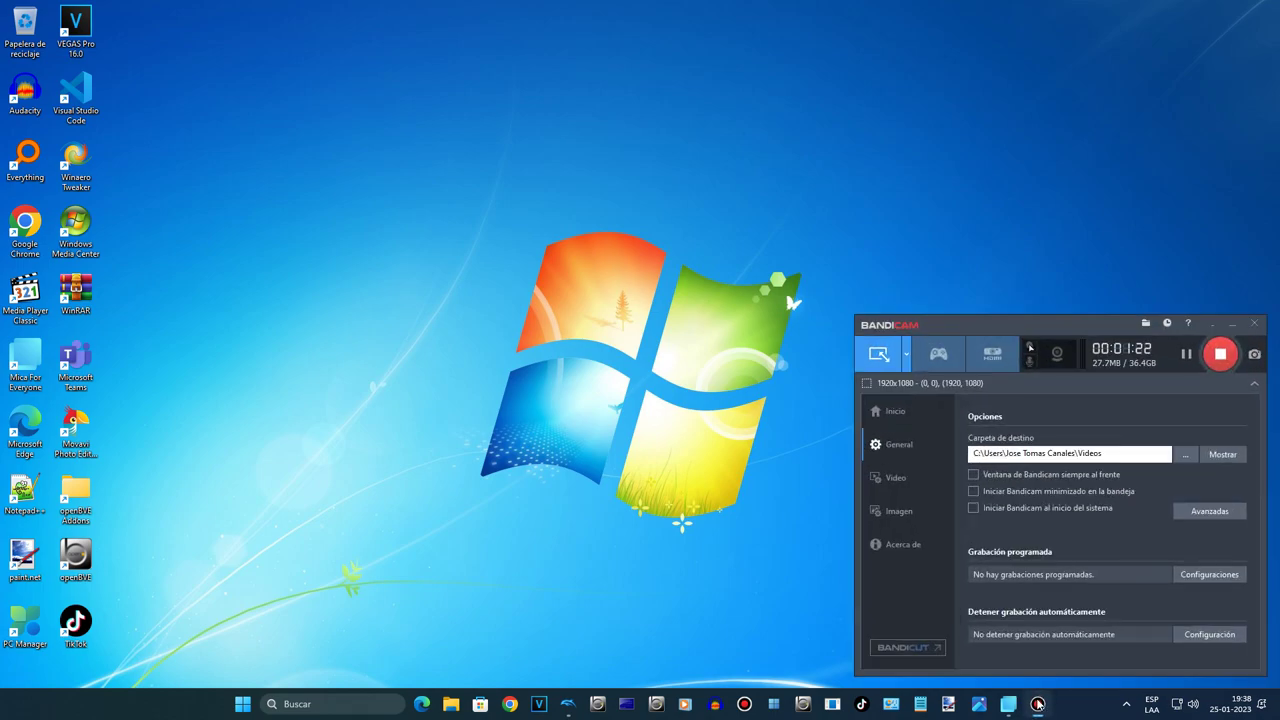
pyautogui.rightClick(1009, 704)
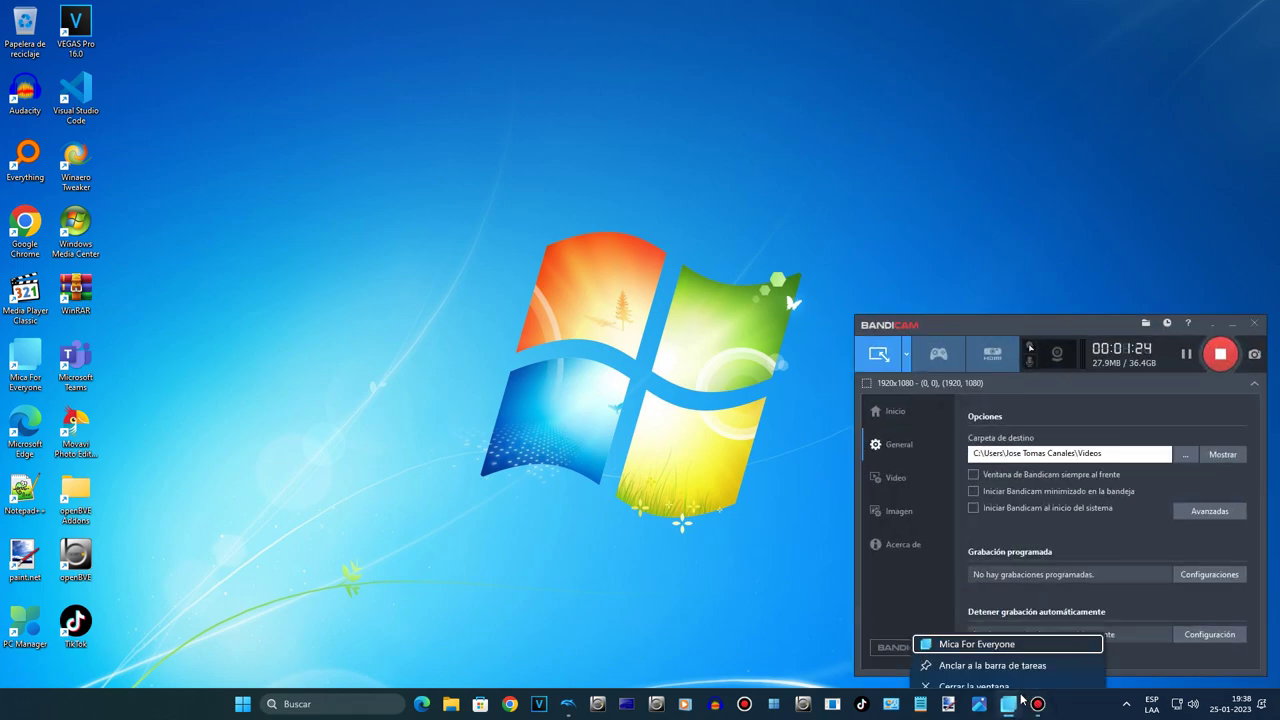
pyautogui.click(981, 646)
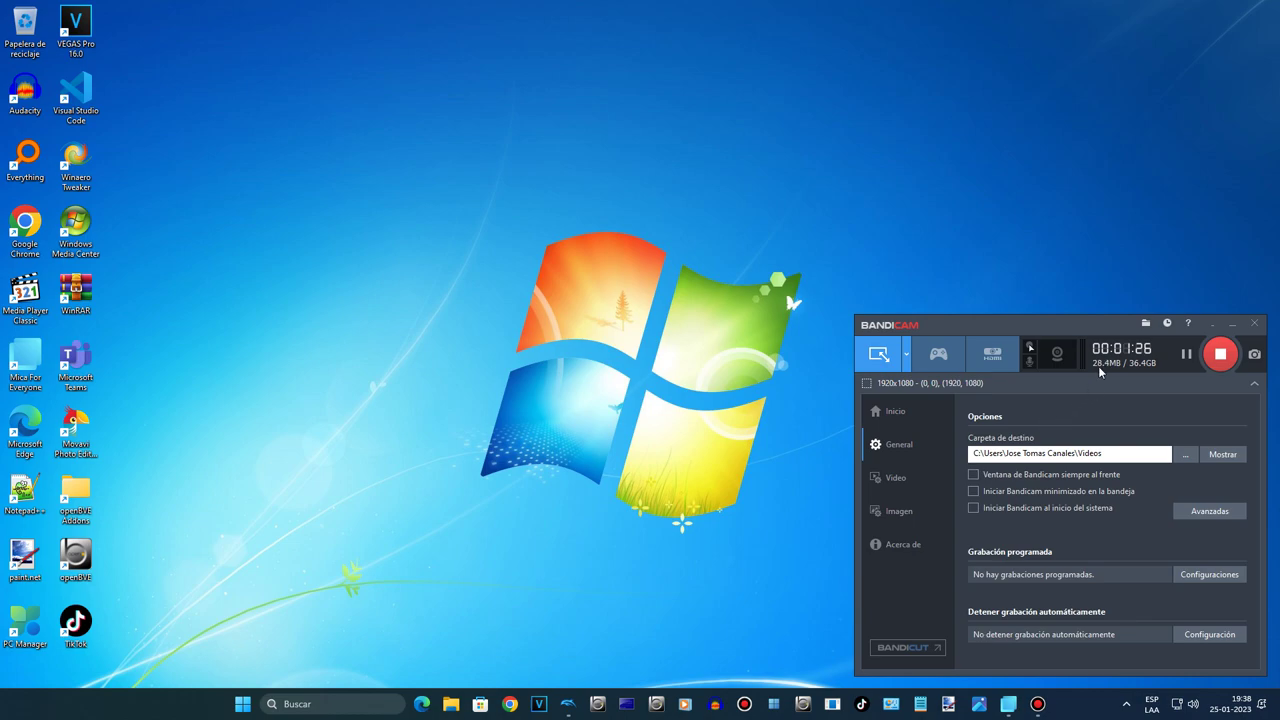
pyautogui.click(1232, 323)
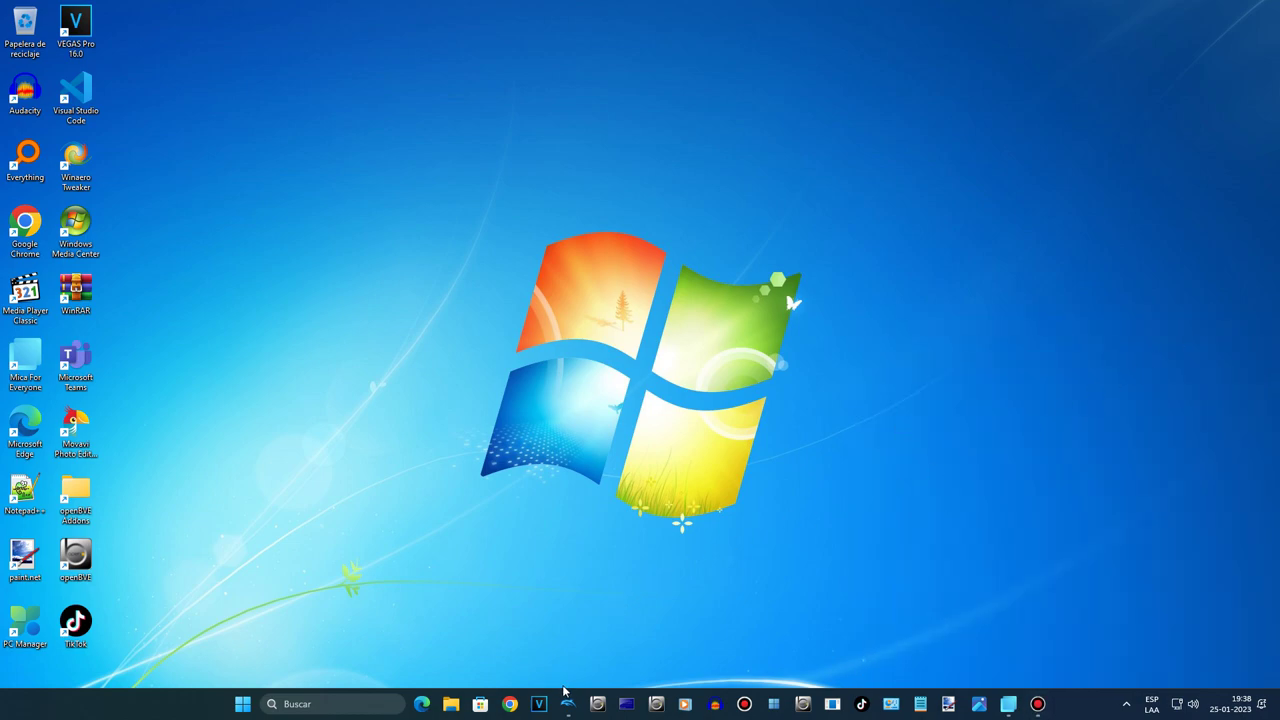
# View the dark English About Windows dialog, move it lower on the desktop and close it.
pyautogui.moveTo(567, 700)
pyautogui.moveTo(612, 640)
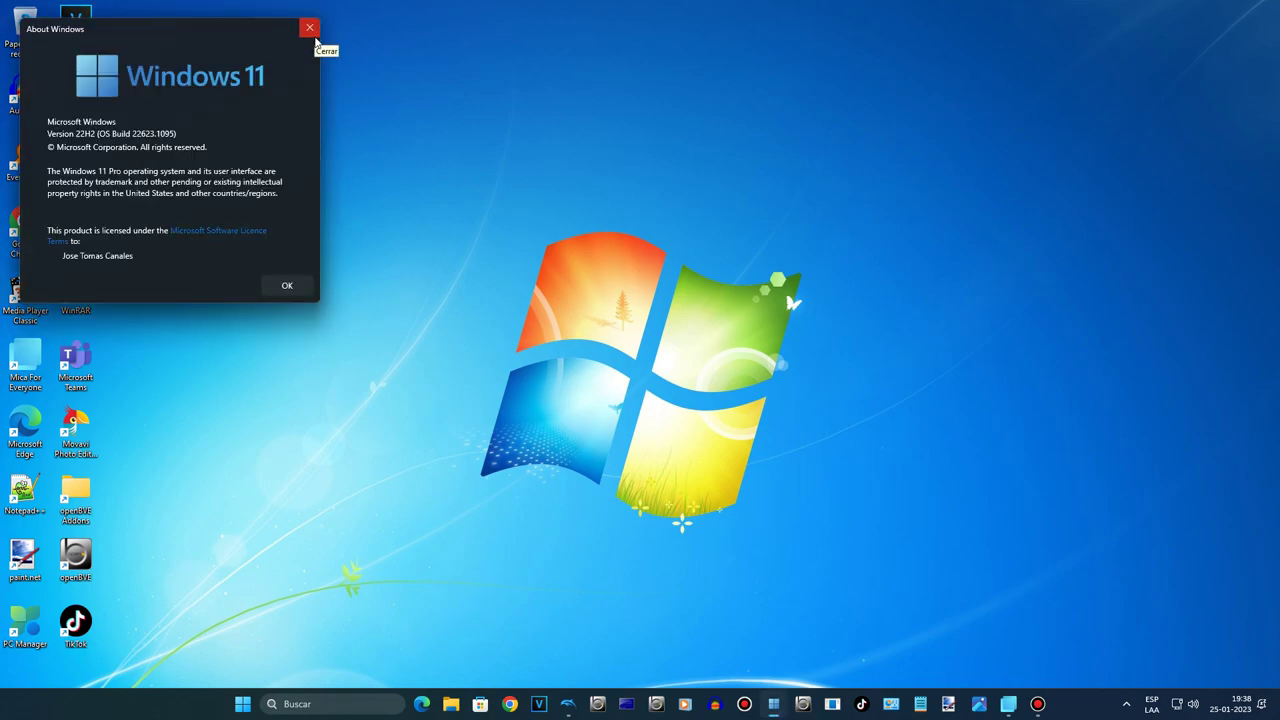
pyautogui.moveTo(187, 31); pyautogui.dragTo(289, 207)
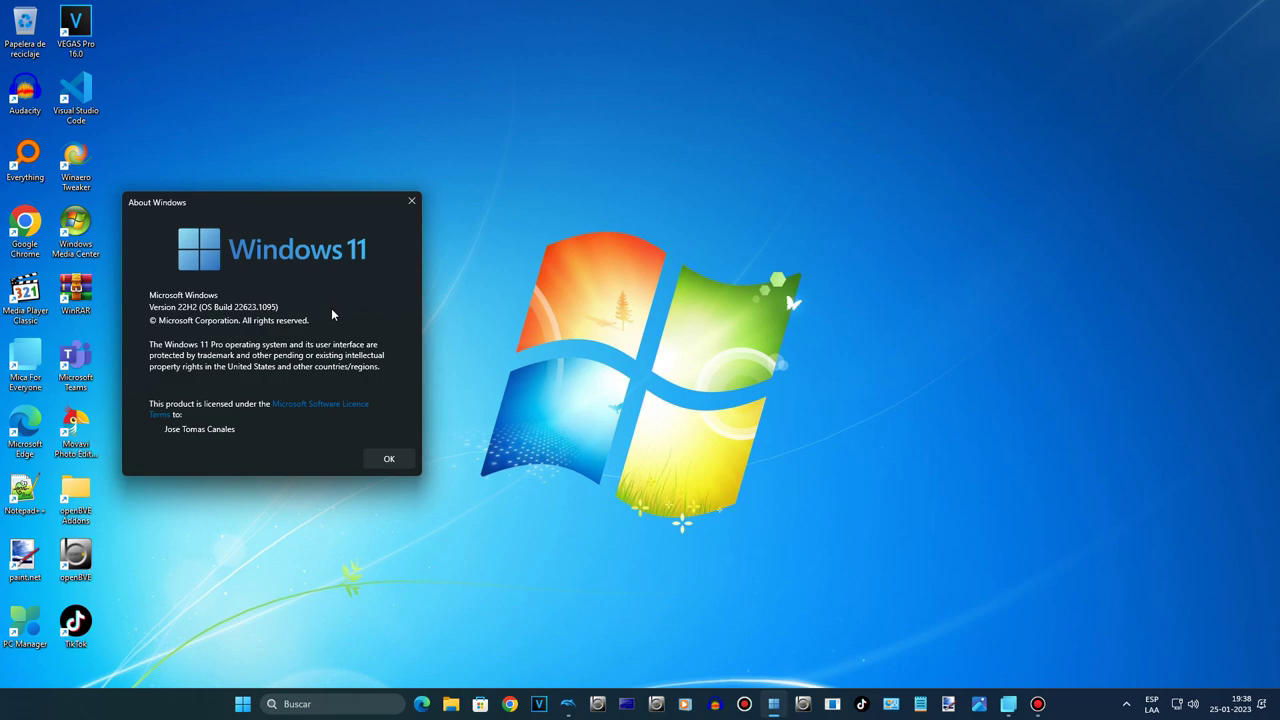
pyautogui.click(383, 464)
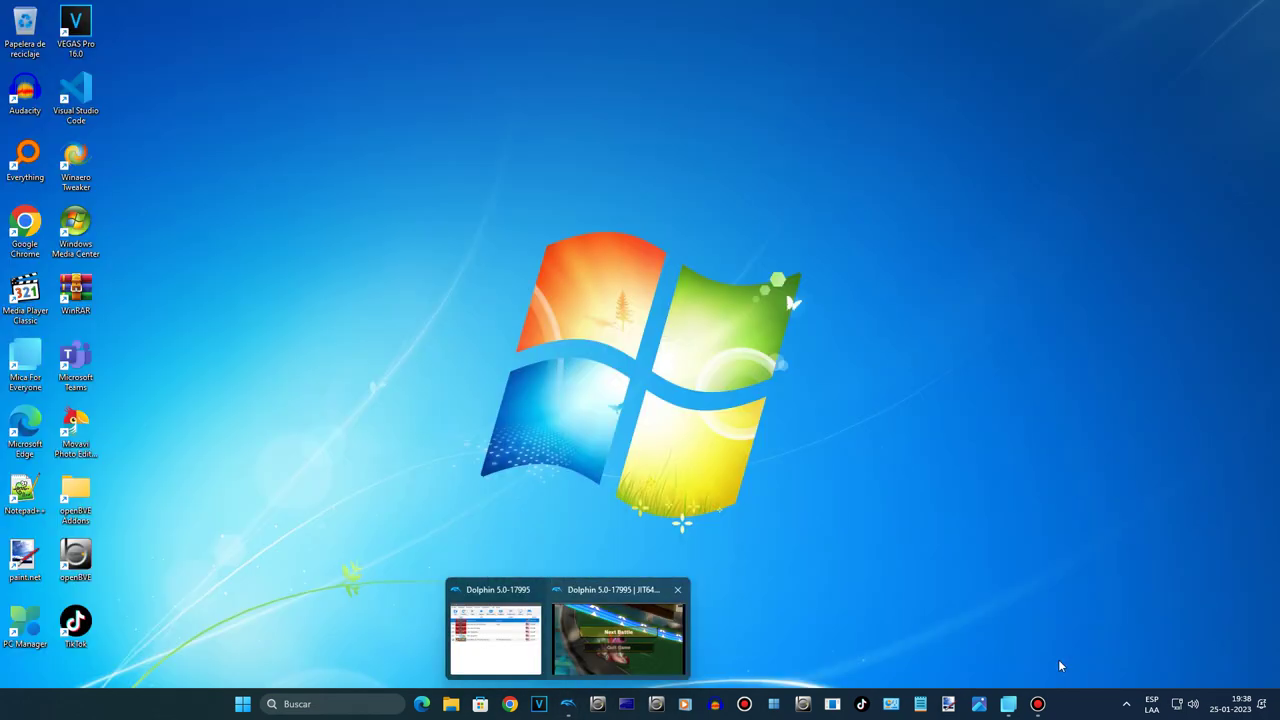
# Bring up the Bandicam window and open the Mi Musica folder on Disco local (C:) in File Explorer.
pyautogui.click(1037, 703)
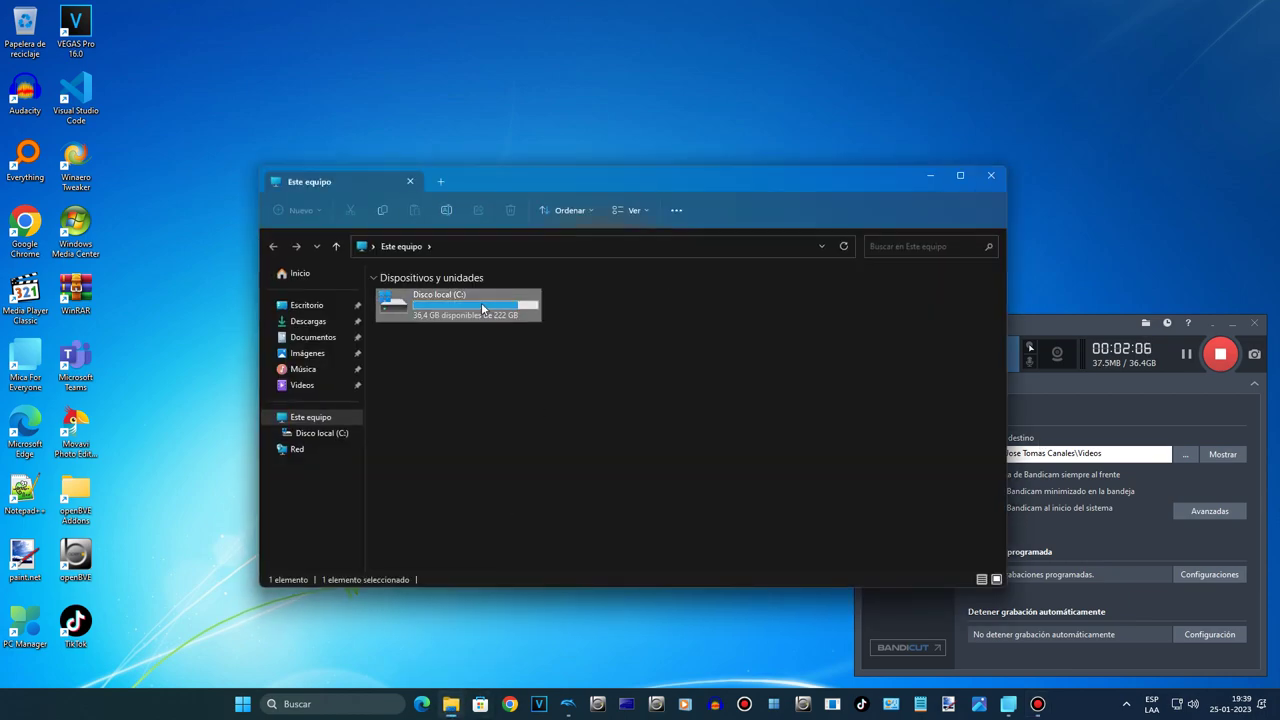
pyautogui.doubleClick(455, 306)
pyautogui.scroll(-3, 504, 392)
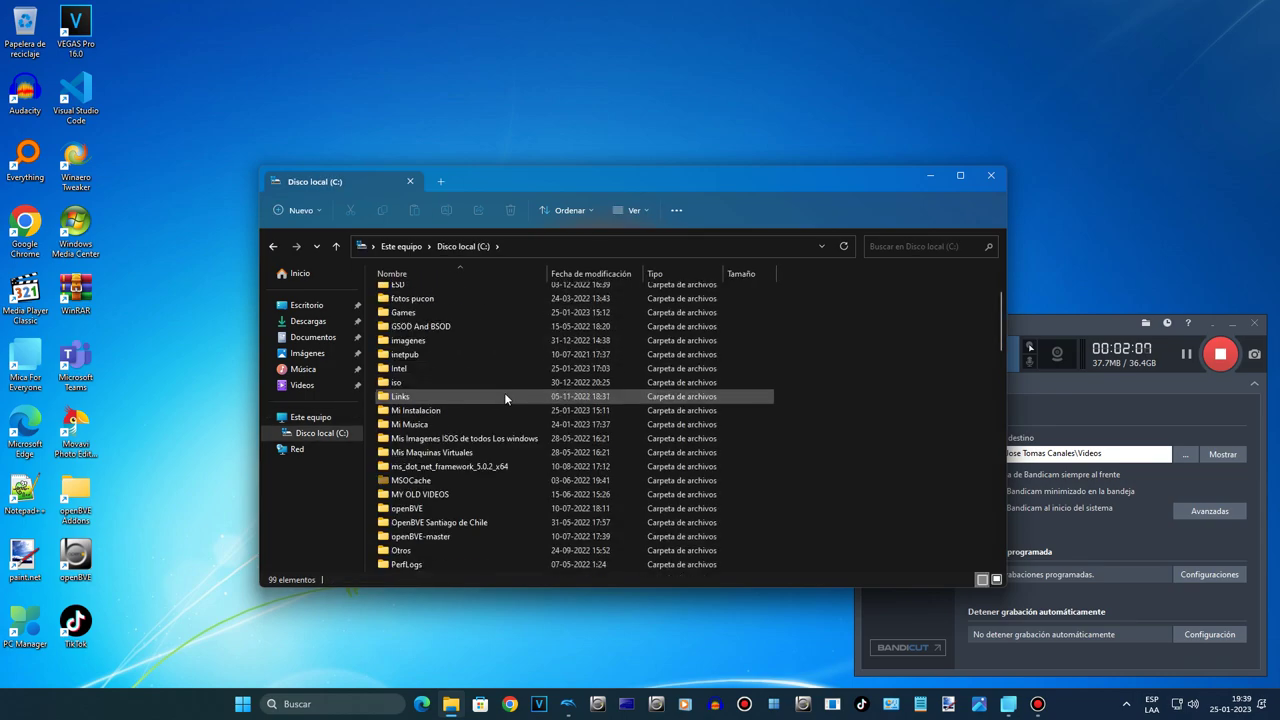
pyautogui.doubleClick(441, 425)
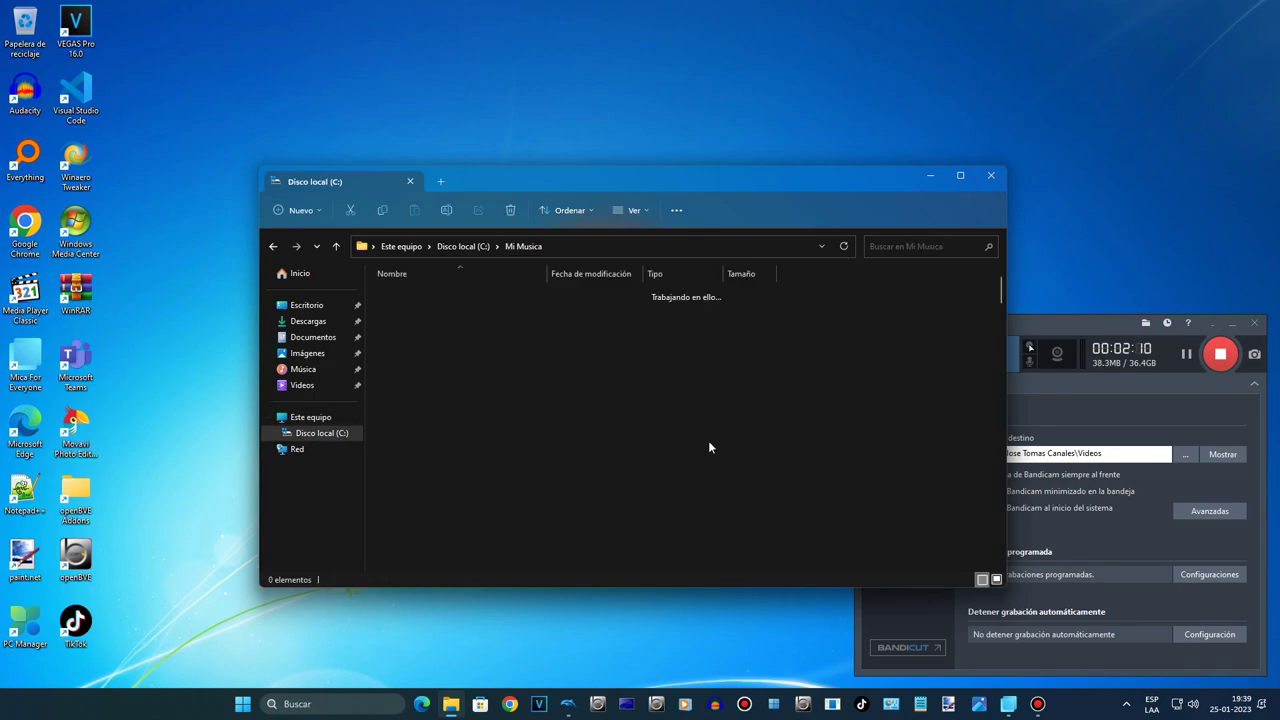
# Find the y2mate.com Got It Mario Party 3 track in the Mi Musica folder, play it, and minimize File Explorer.
pyautogui.moveTo(1003, 298); pyautogui.dragTo(954, 549)
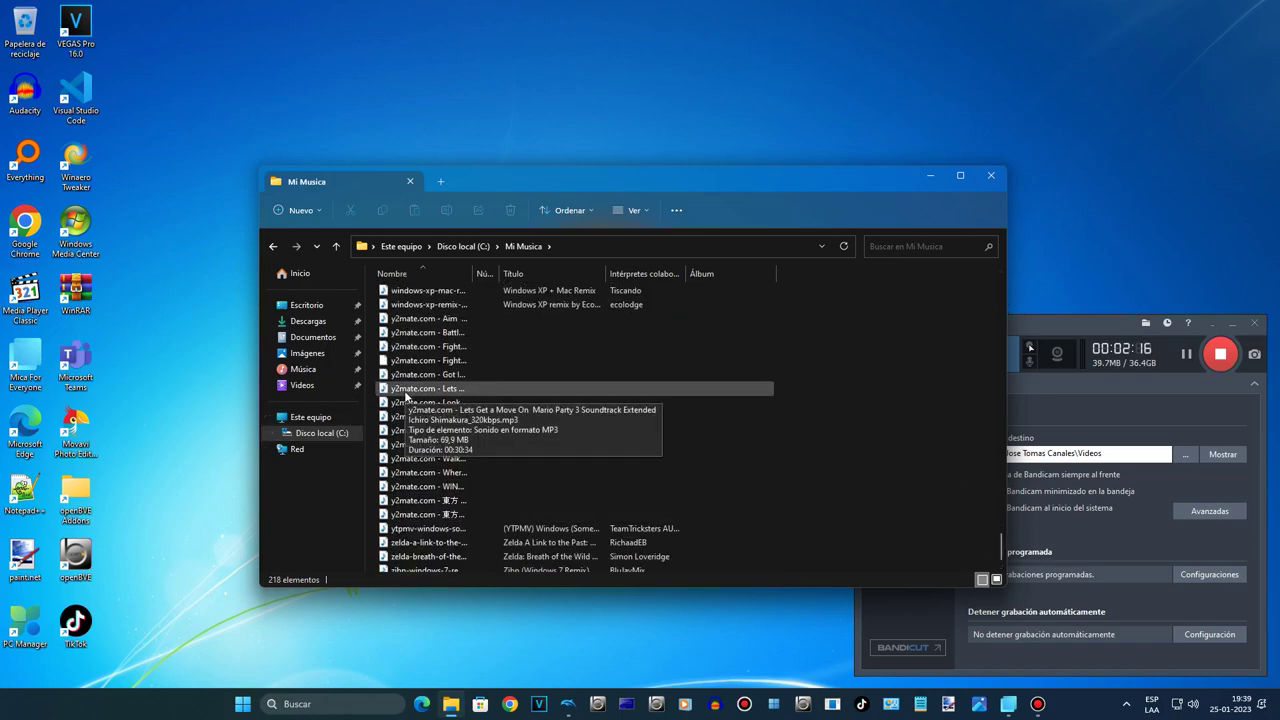
pyautogui.click(405, 378)
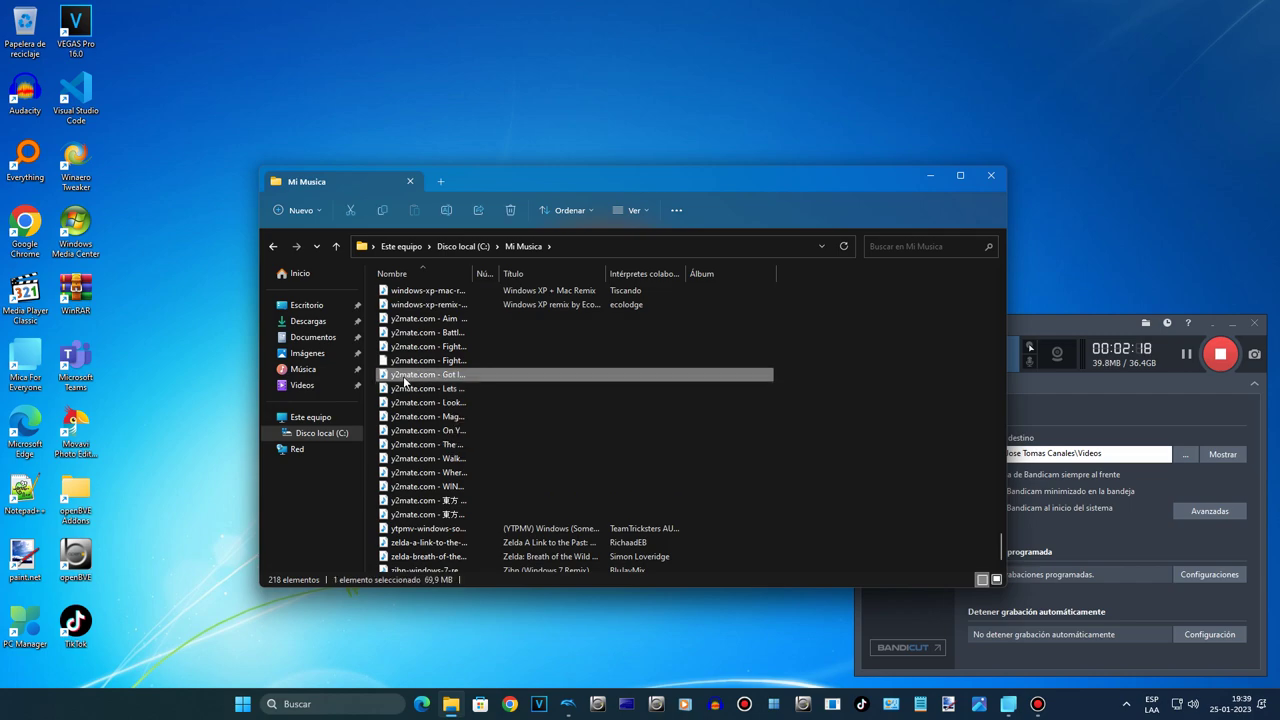
pyautogui.press('Down')
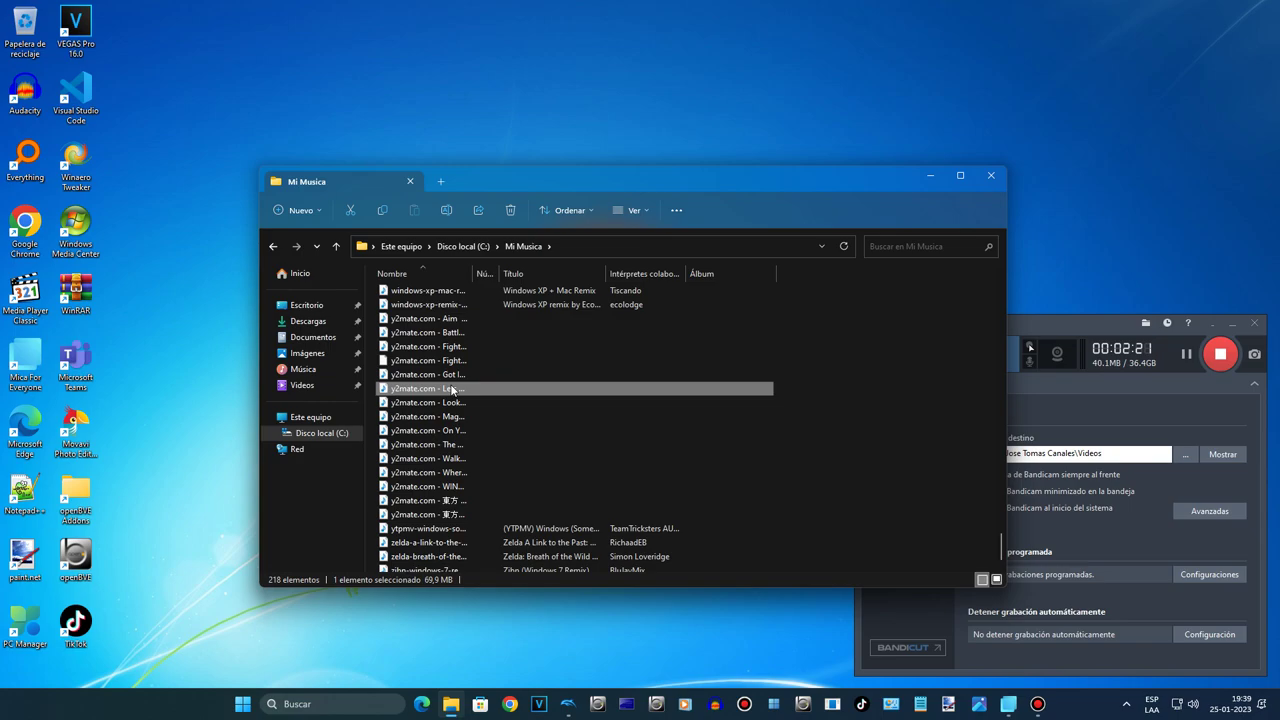
pyautogui.press('Down')
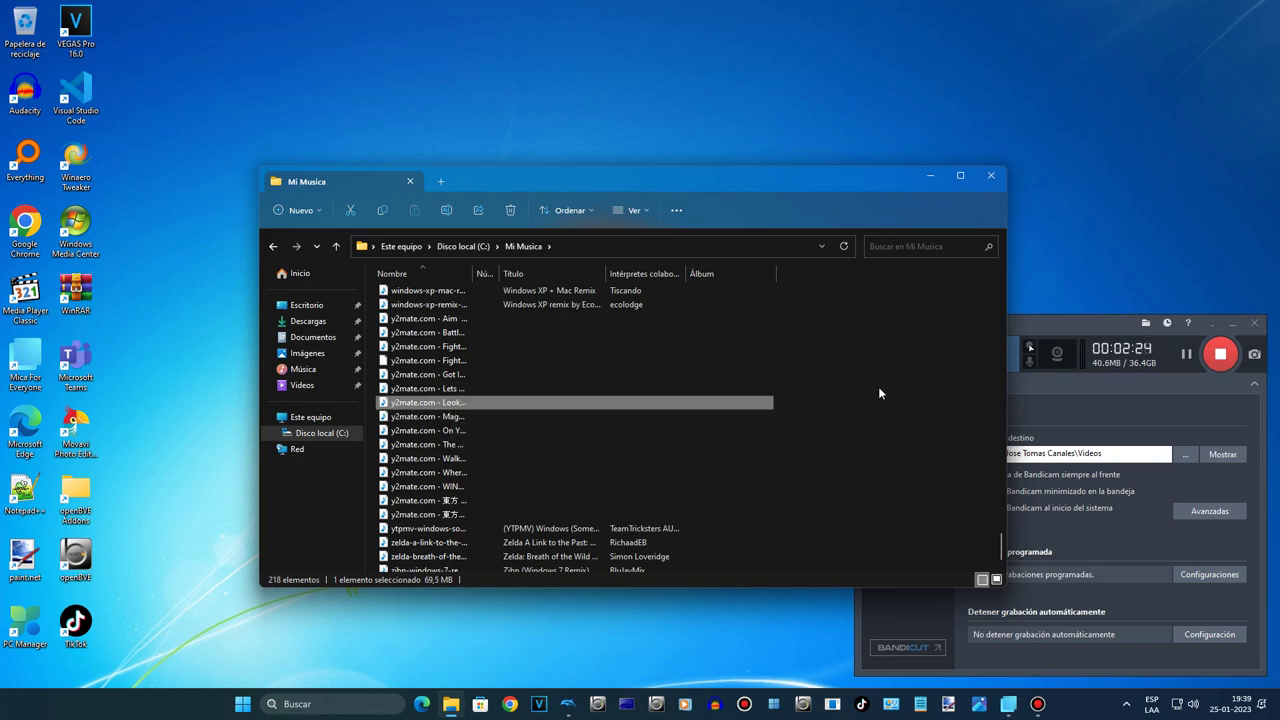
pyautogui.scroll(2, 878, 393)
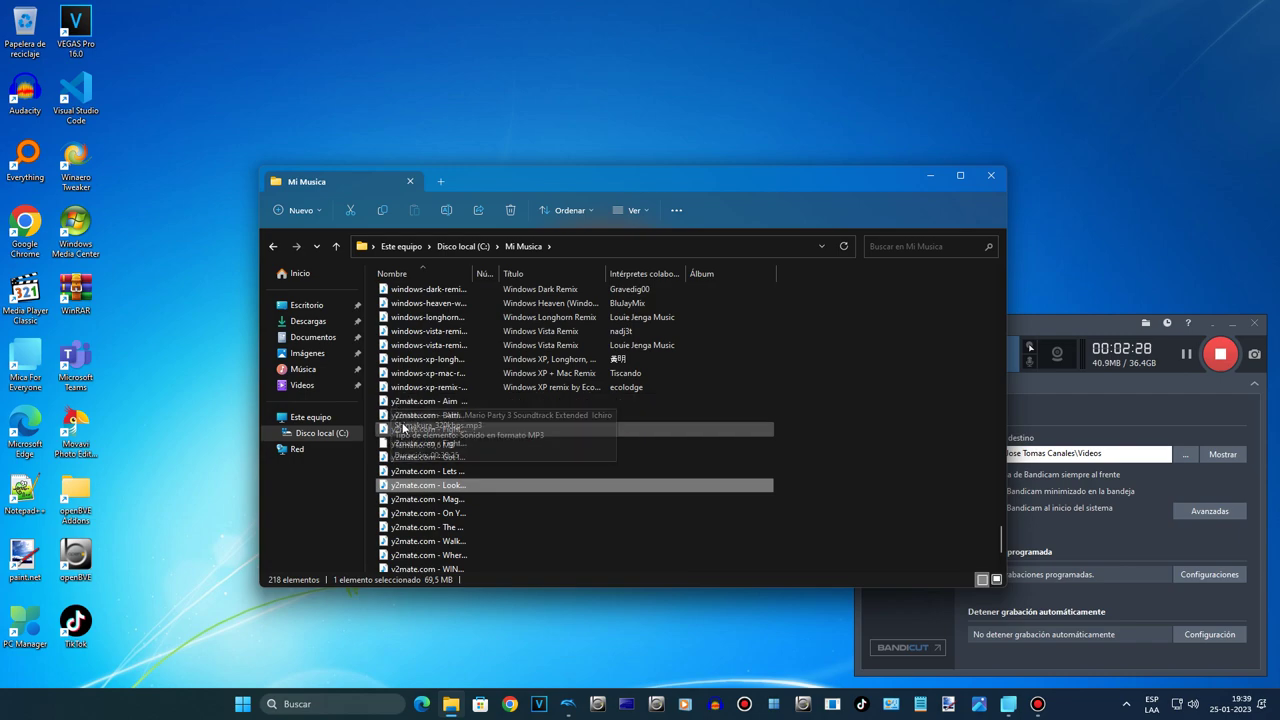
pyautogui.click(420, 461)
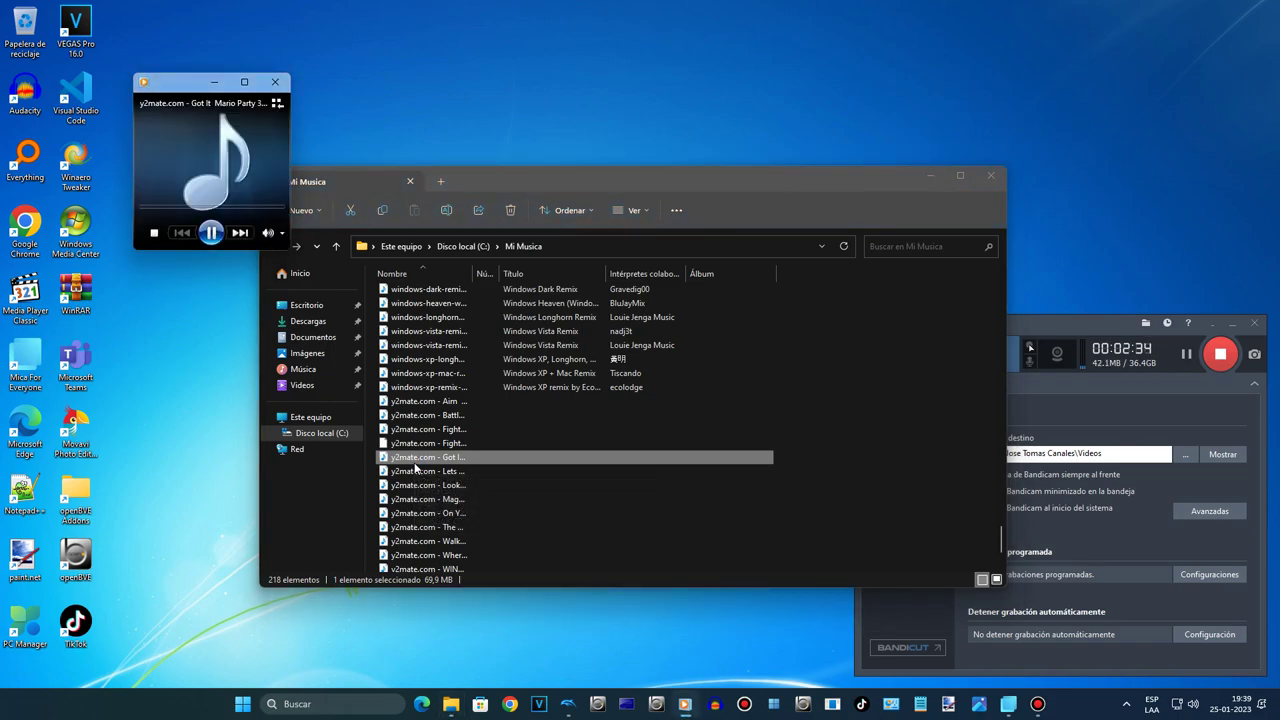
pyautogui.click(935, 175)
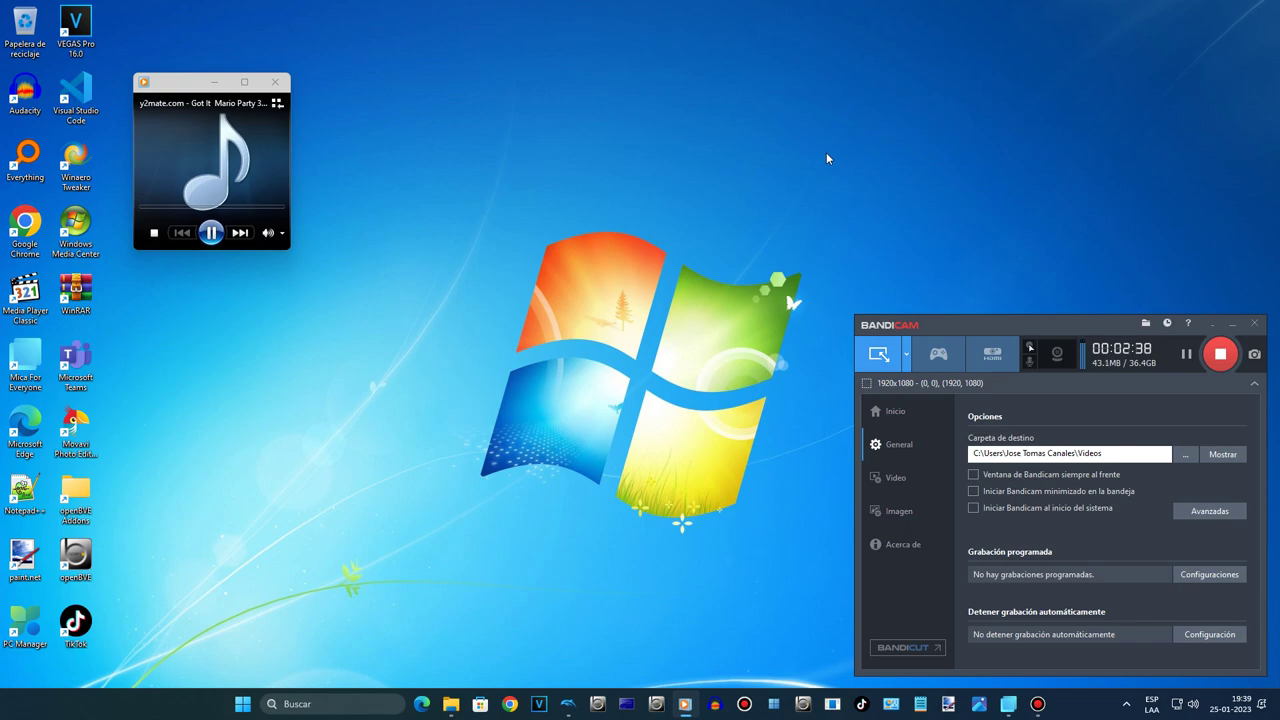
# Move the media player nearer the desktop's center, maximize and restore it to view its title bar, and minimize it.
pyautogui.moveTo(182, 104); pyautogui.dragTo(300, 188)
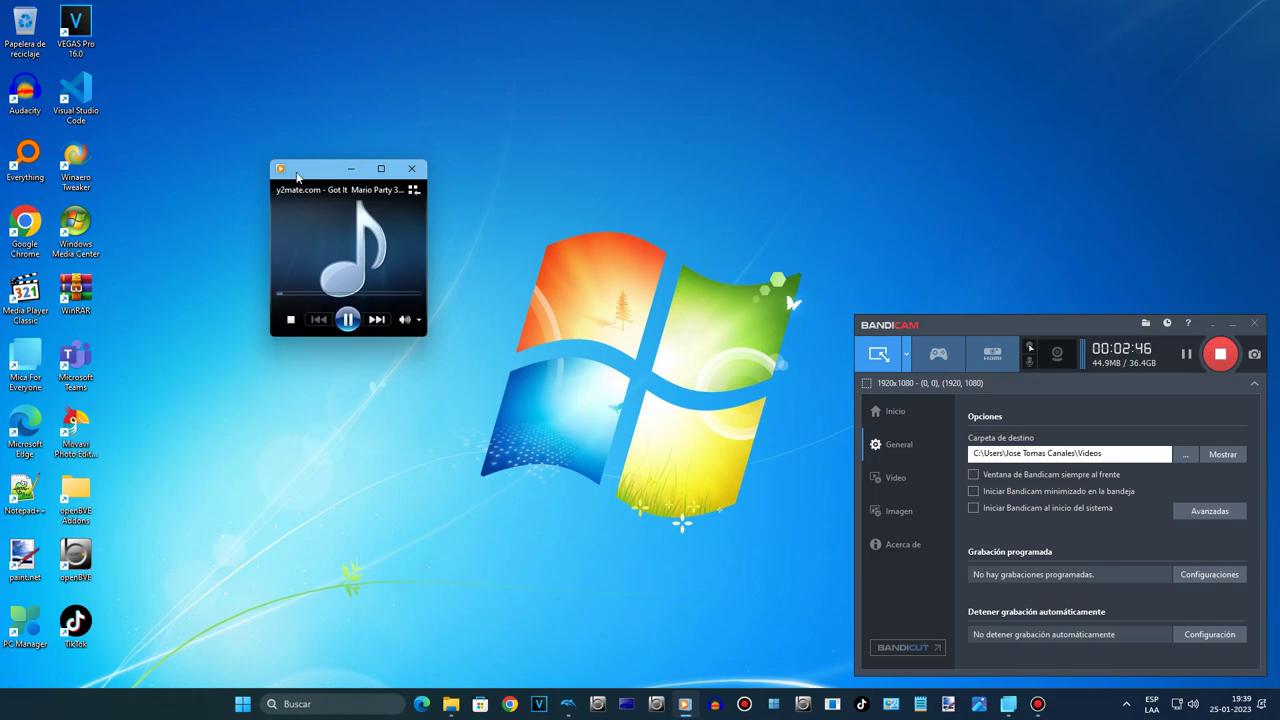
pyautogui.doubleClick(296, 172)
pyautogui.doubleClick(326, 5)
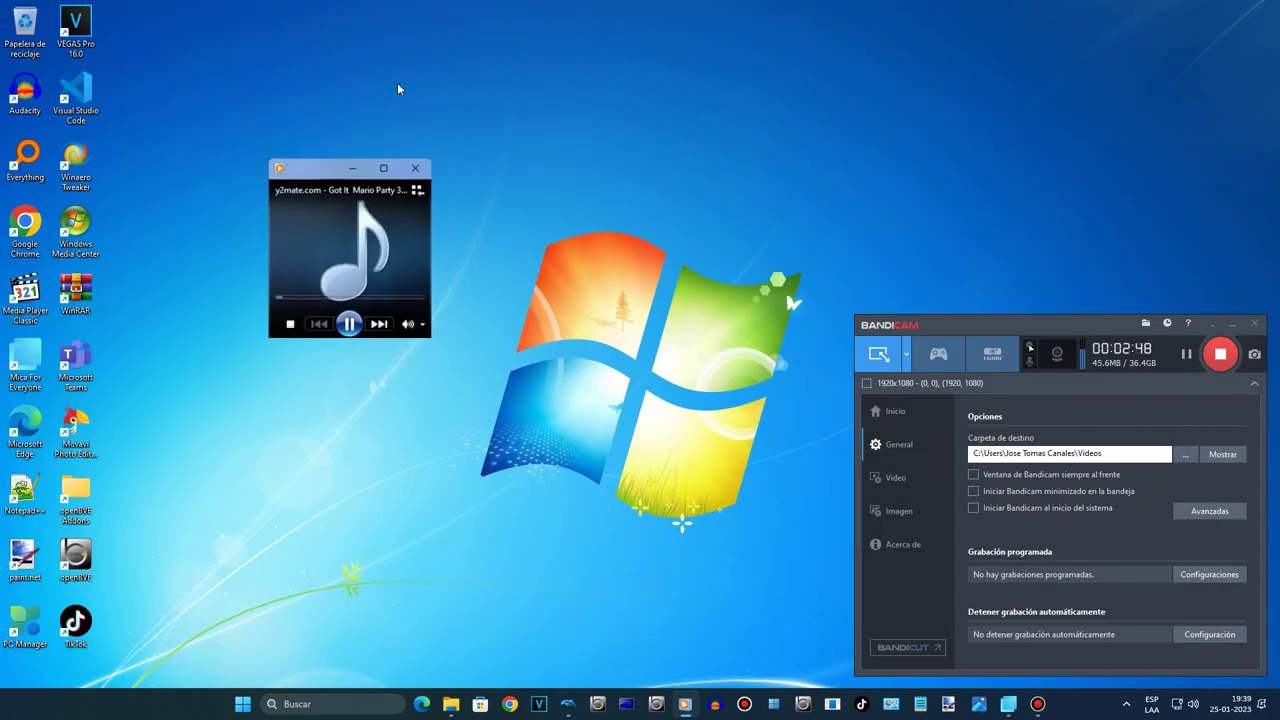
pyautogui.click(351, 168)
# Bring up the main Dolphin 5.0-17995 game list window to view its title bar, and minimize it.
pyautogui.moveTo(567, 704)
pyautogui.click(538, 648)
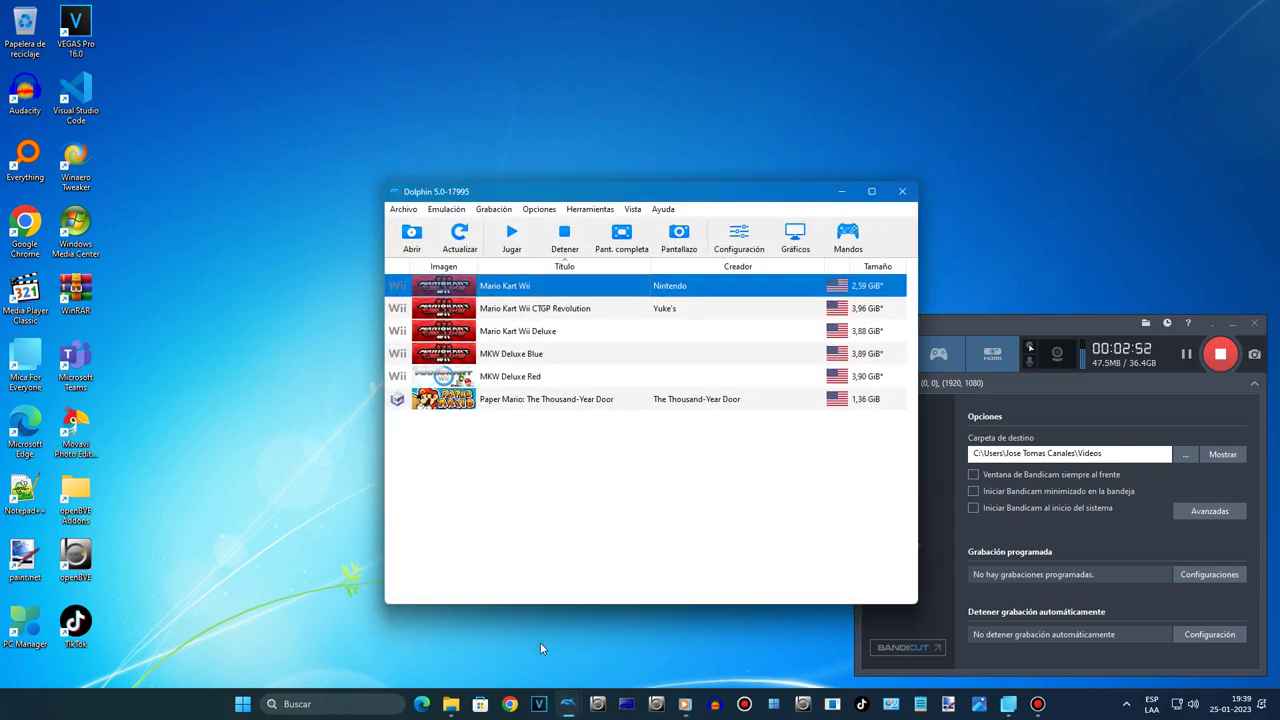
pyautogui.click(839, 197)
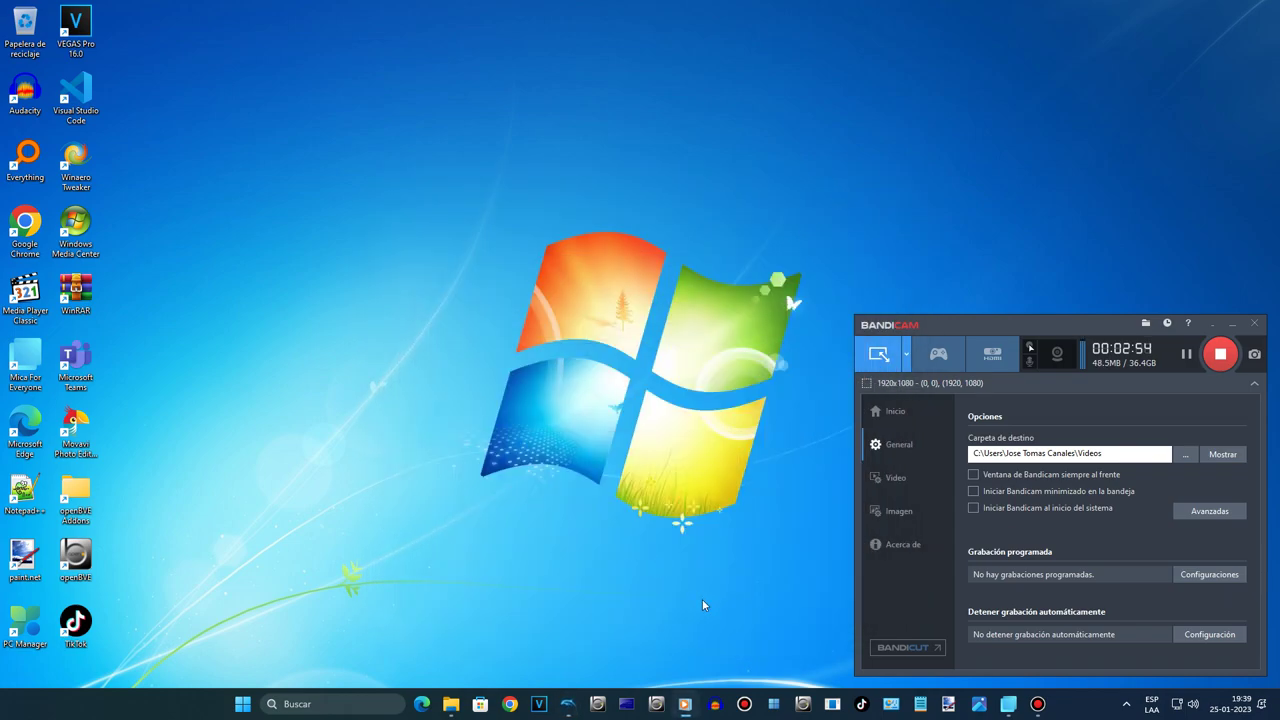
# Bring up the Mica For Everyone settings and review the style and advanced options of the global rule.
pyautogui.click(1010, 708)
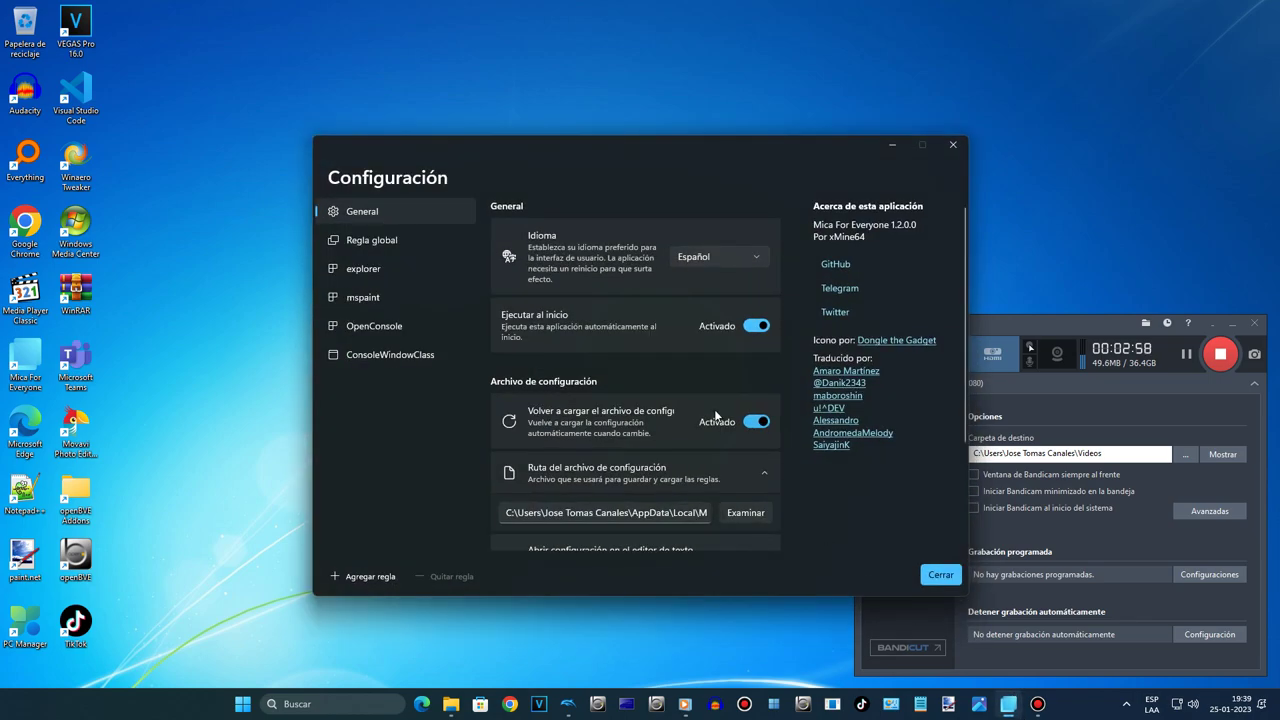
pyautogui.scroll(-3, 714, 409)
pyautogui.click(415, 238)
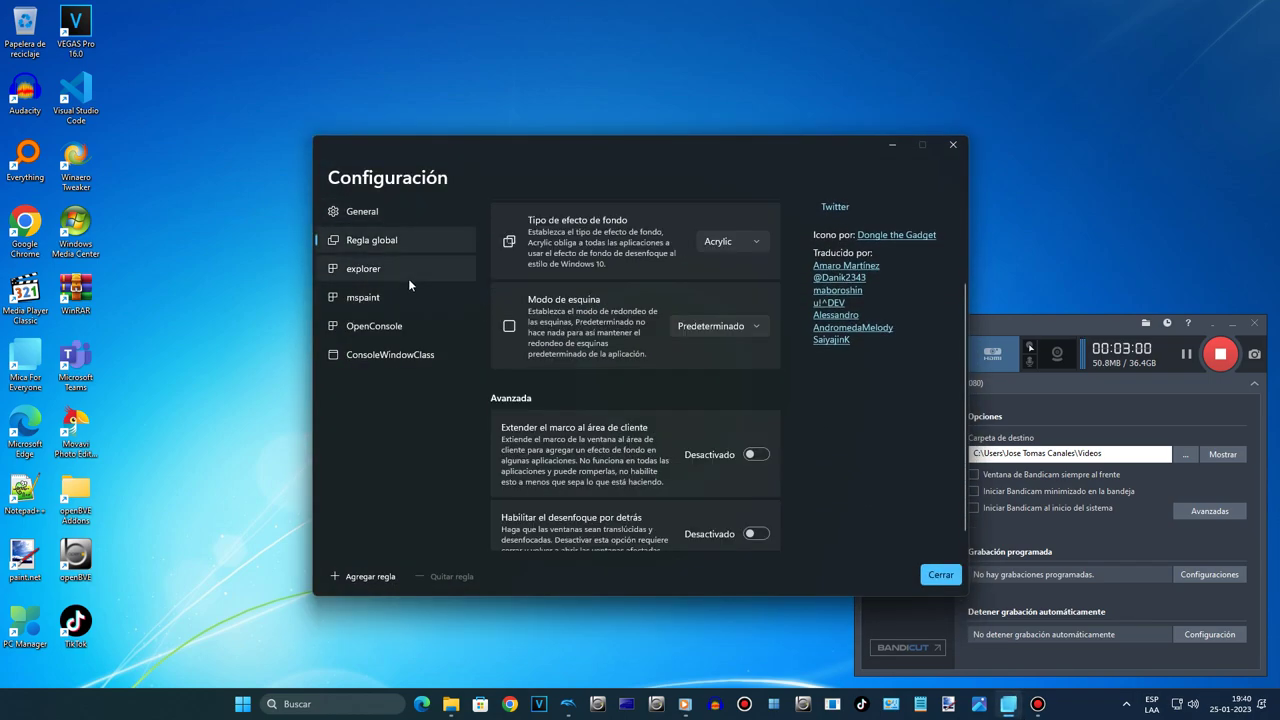
pyautogui.scroll(3, 560, 309)
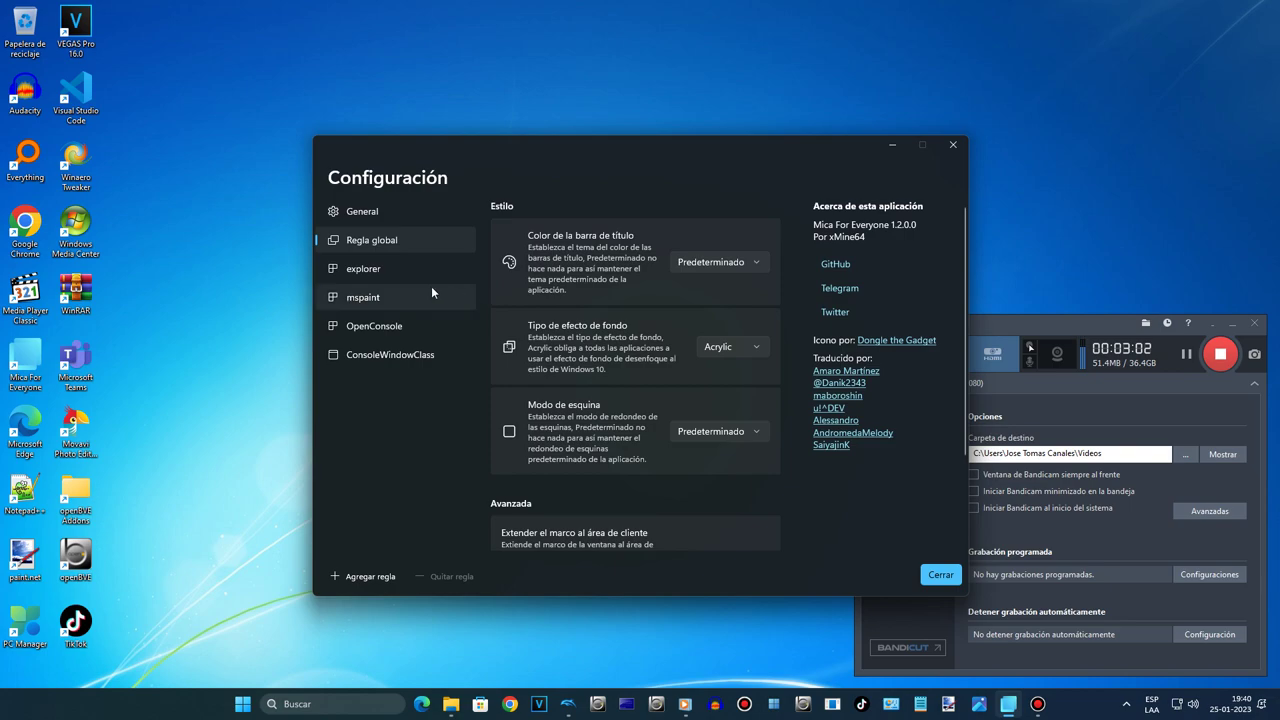
# Review the explorer, mspaint, OpenConsole and ConsoleWindowClass rules, and close the Mica For Everyone settings.
pyautogui.click(410, 268)
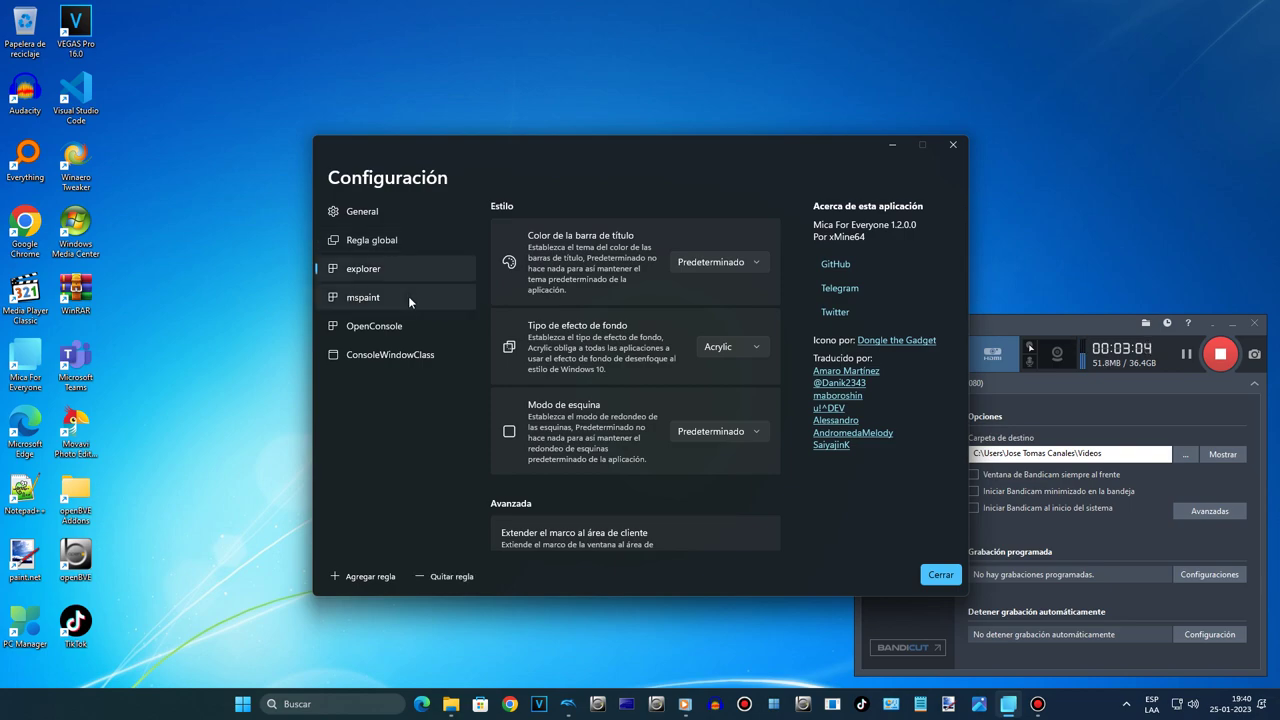
pyautogui.click(408, 296)
pyautogui.click(419, 322)
pyautogui.click(410, 356)
pyautogui.scroll(-3, 544, 347)
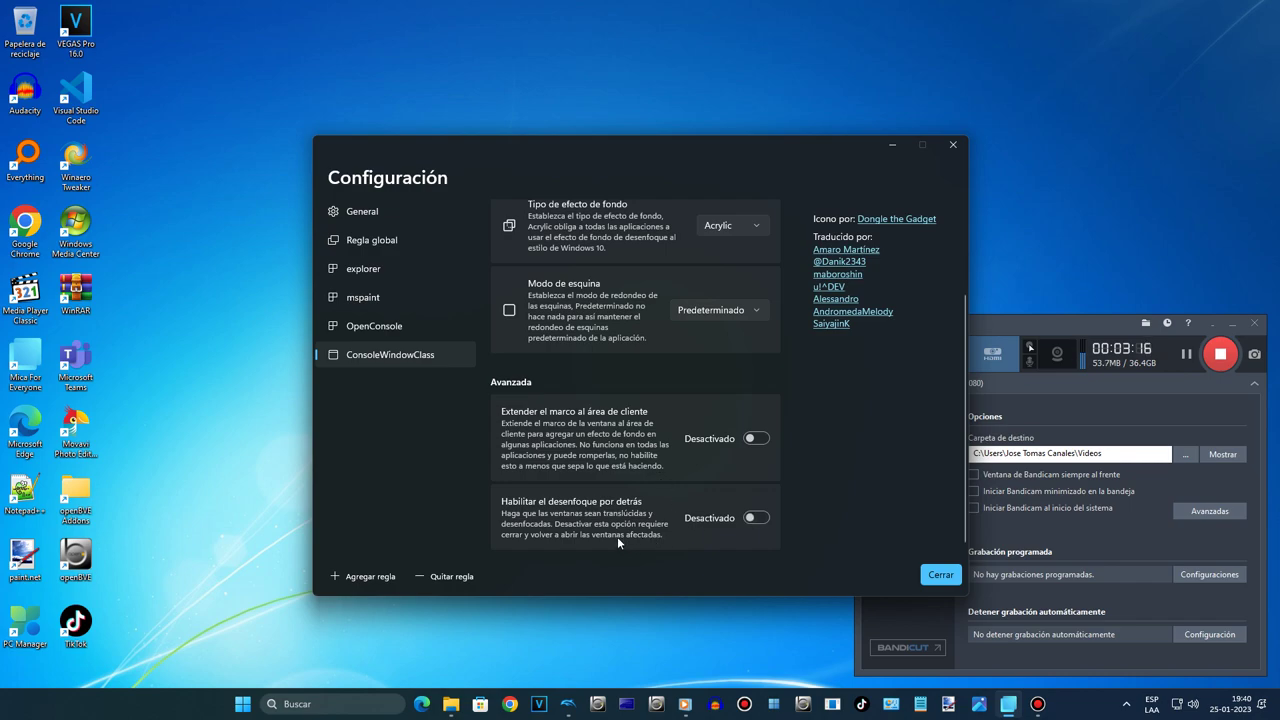
pyautogui.click(930, 576)
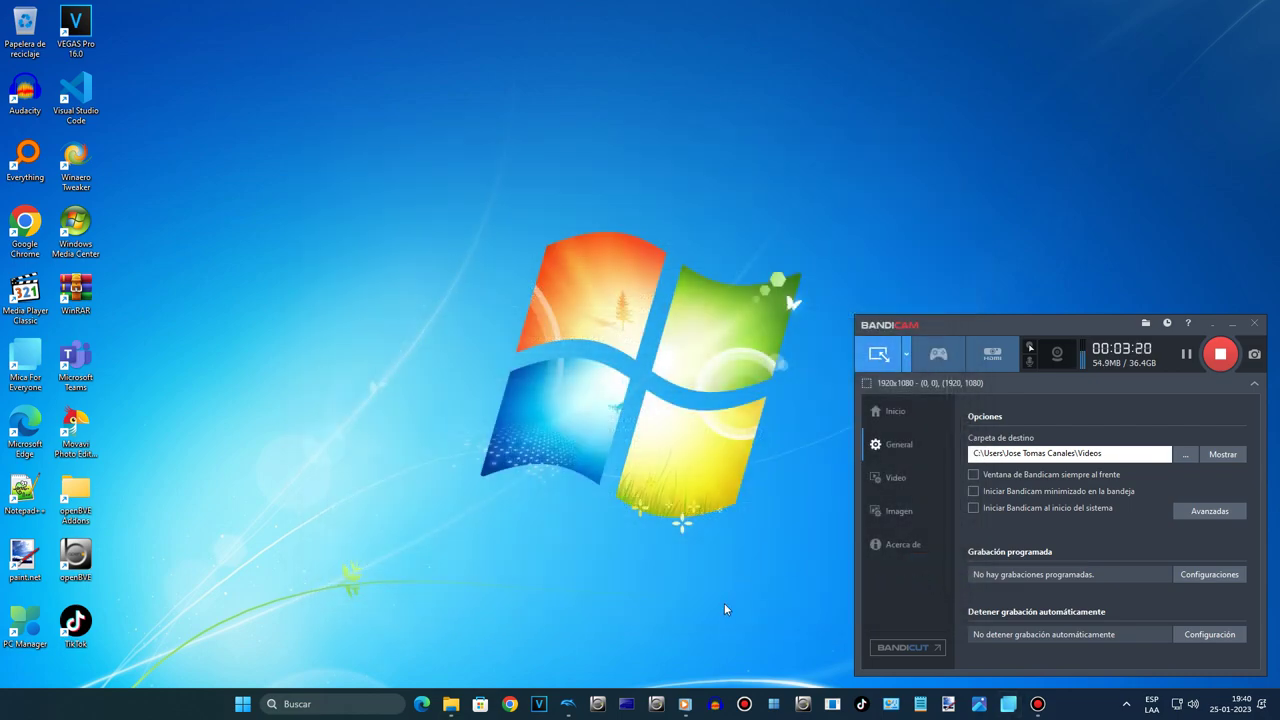
# Show the Mario Kart Wii game window and place the Spanish and English About Windows dialogs side by side over it.
pyautogui.moveTo(565, 706)
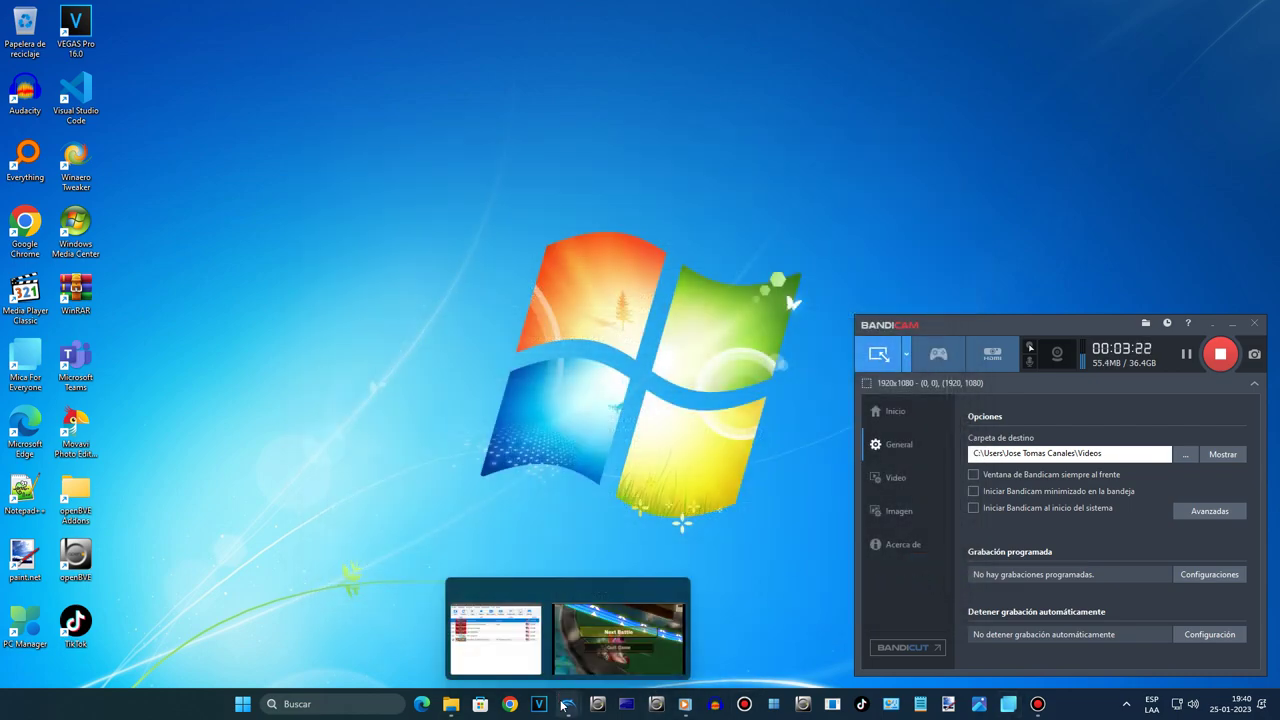
pyautogui.click(619, 640)
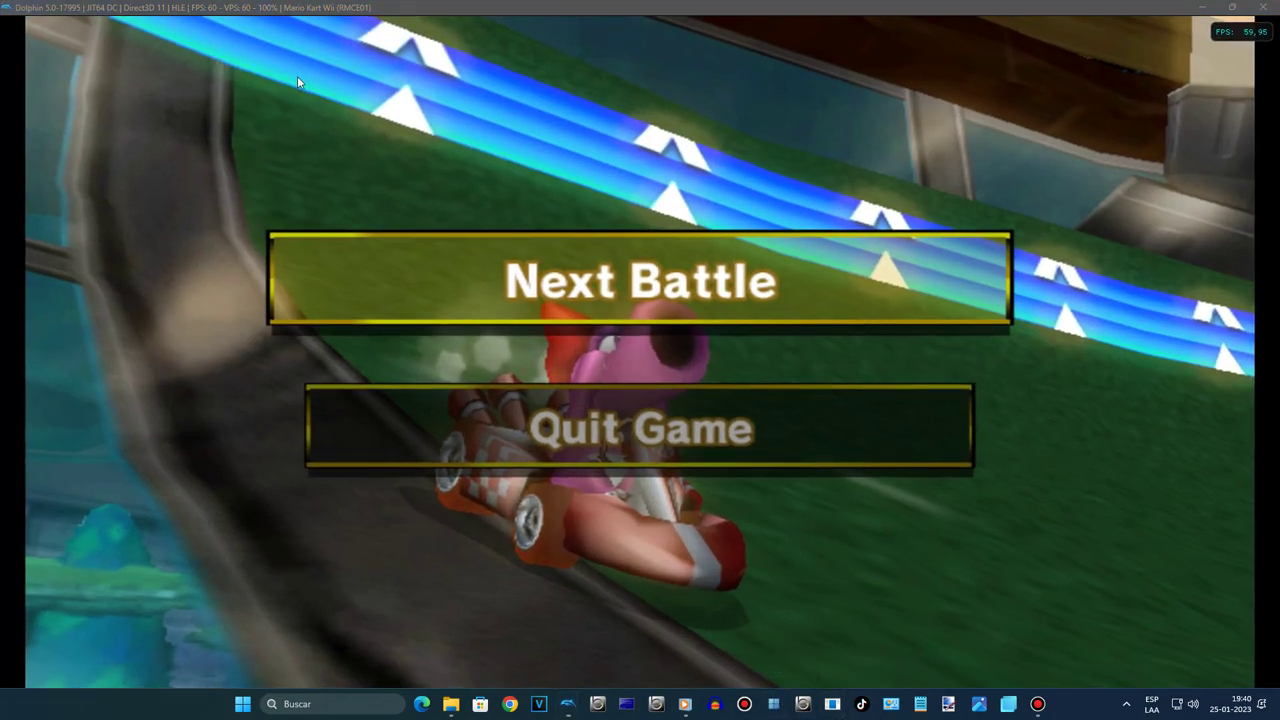
pyautogui.moveTo(206, 44); pyautogui.dragTo(994, 337)
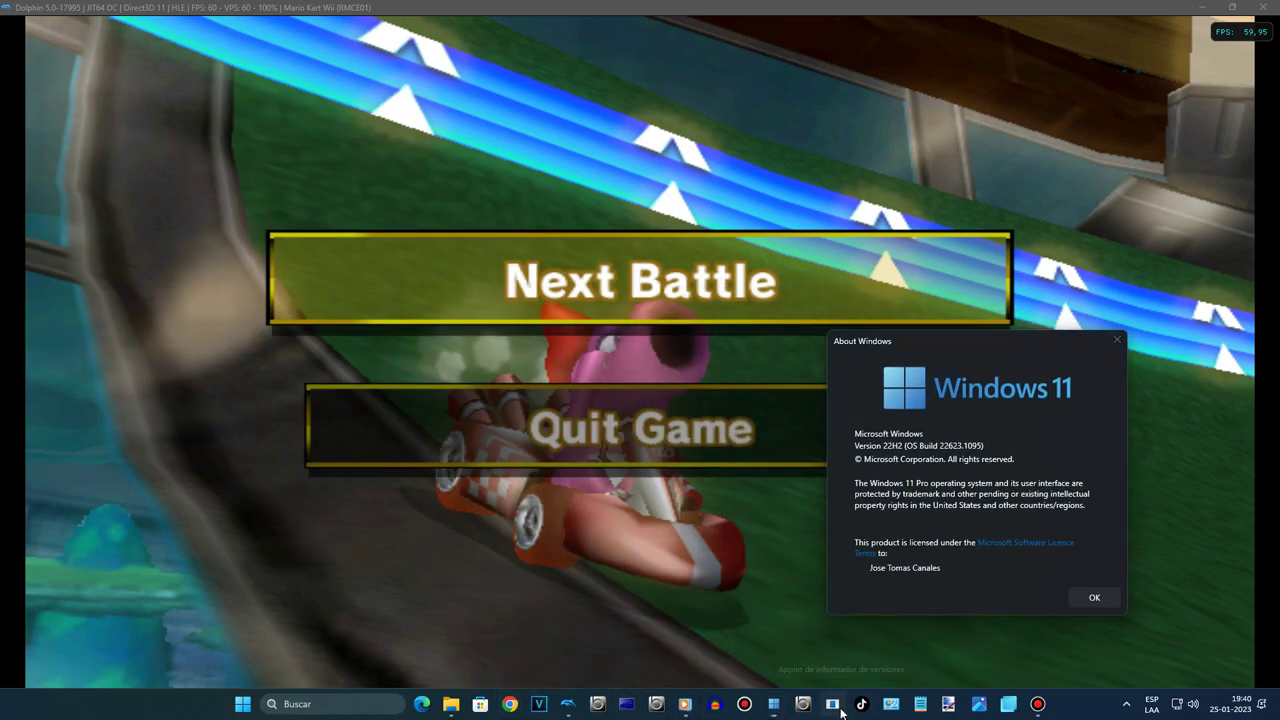
pyautogui.click(834, 704)
pyautogui.moveTo(233, 27); pyautogui.dragTo(293, 199)
pyautogui.moveTo(978, 348); pyautogui.dragTo(975, 210)
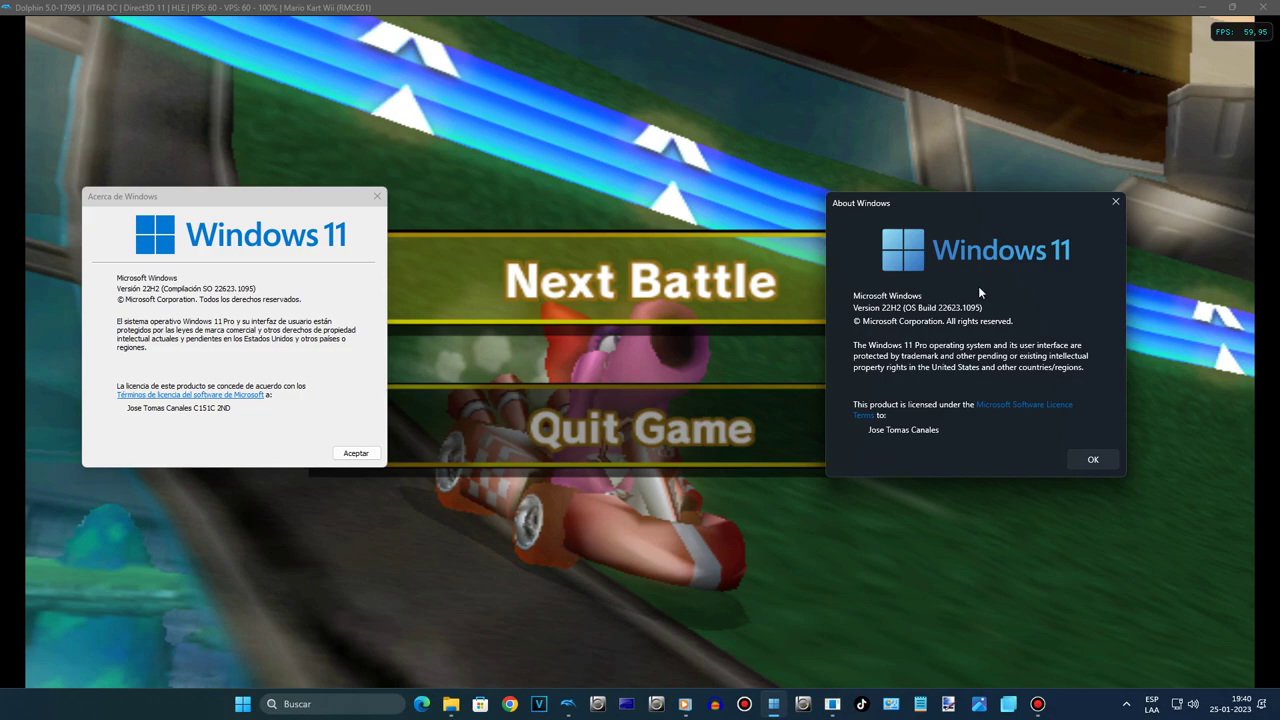
# Activate the Spanish Acerca de Windows dialog to compare title bars, close both dialogs, and minimize the game window.
pyautogui.click(183, 245)
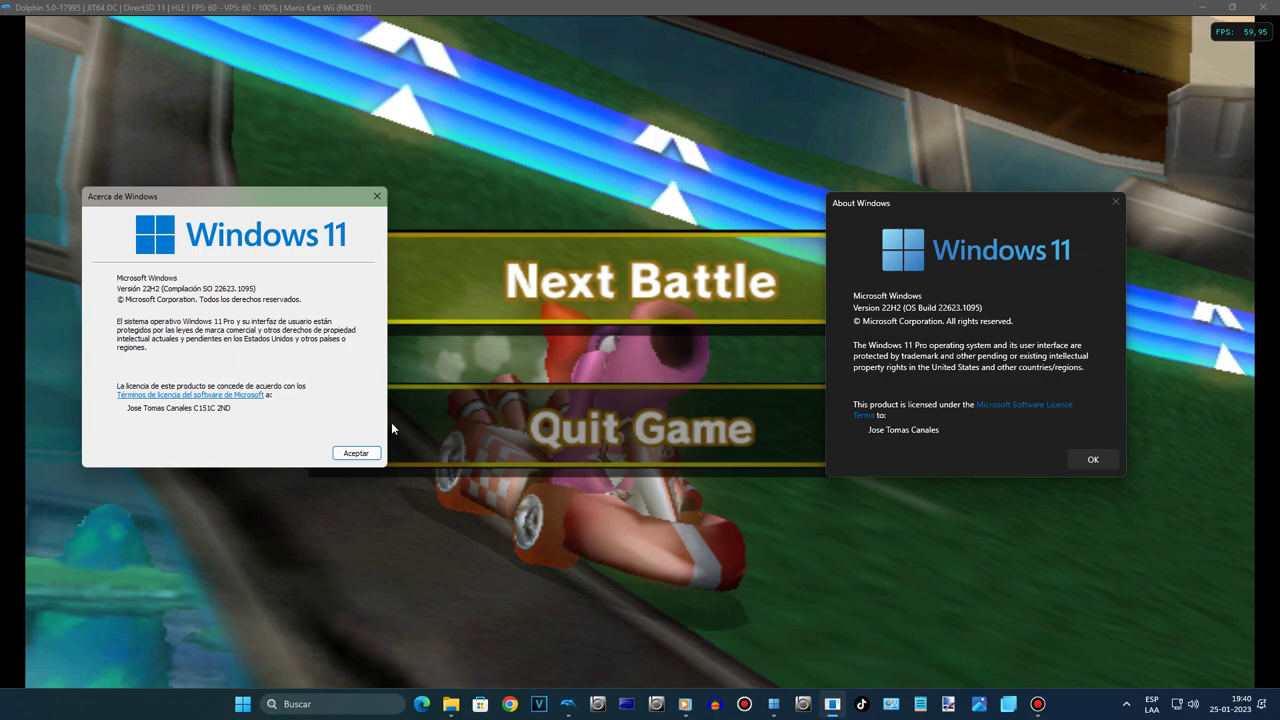
pyautogui.click(356, 453)
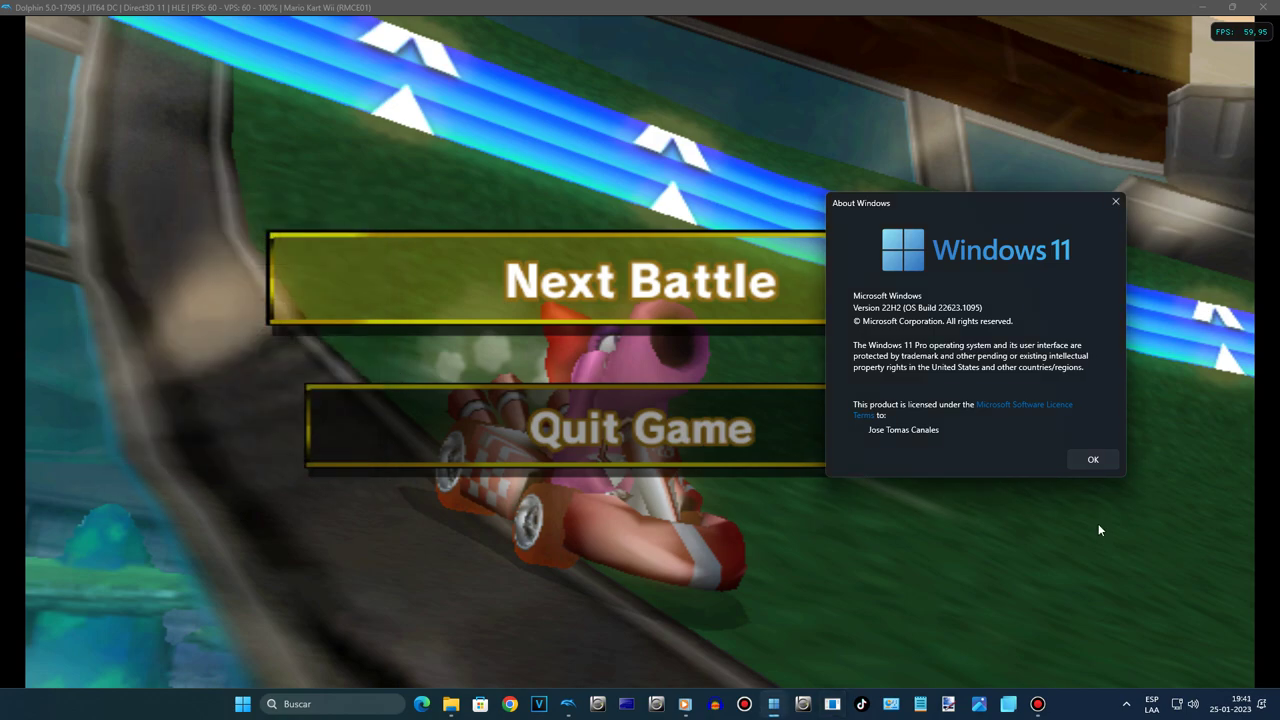
pyautogui.click(1084, 461)
pyautogui.click(1201, 7)
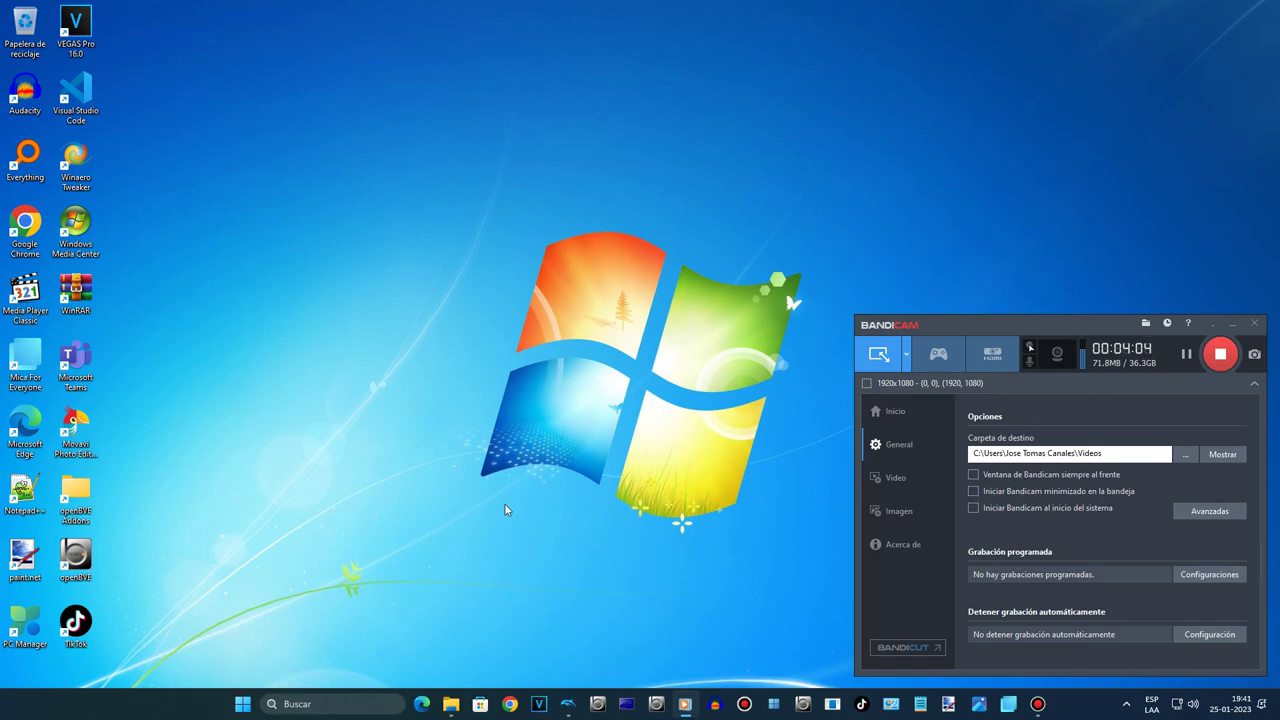
# Preview the open Dolphin windows and the media player from the taskbar.
pyautogui.moveTo(567, 704)
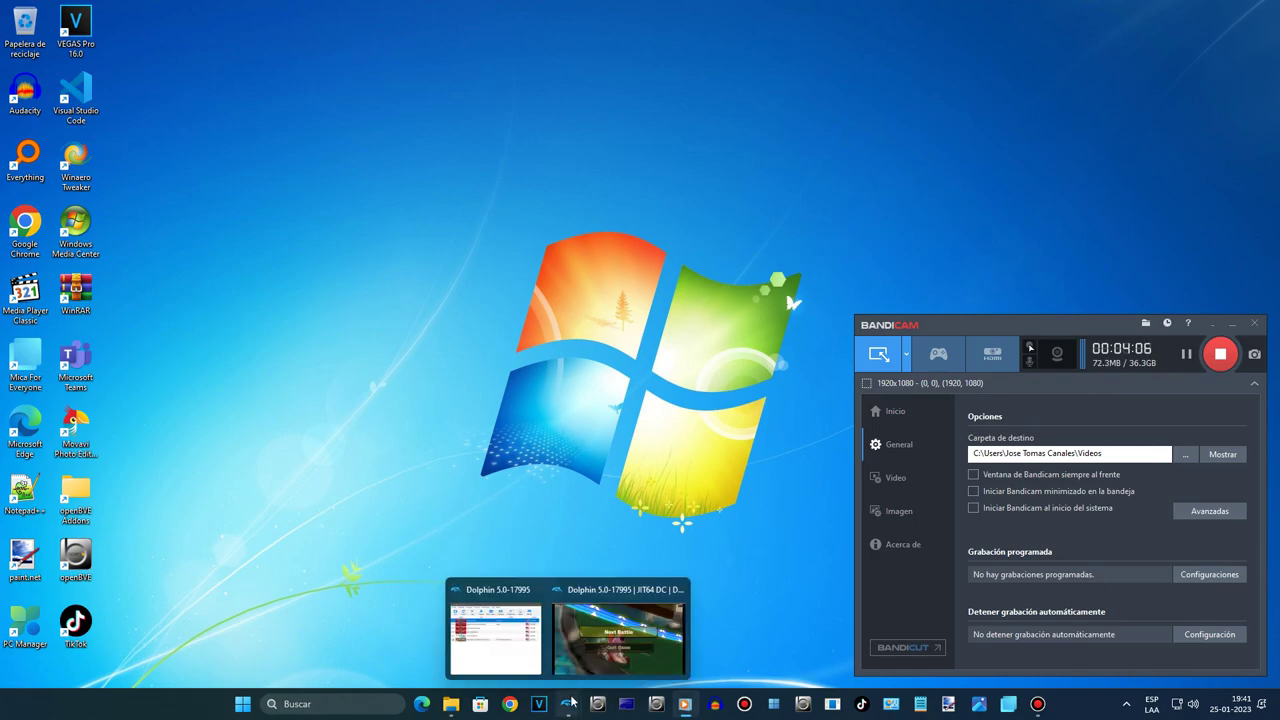
pyautogui.moveTo(541, 628)
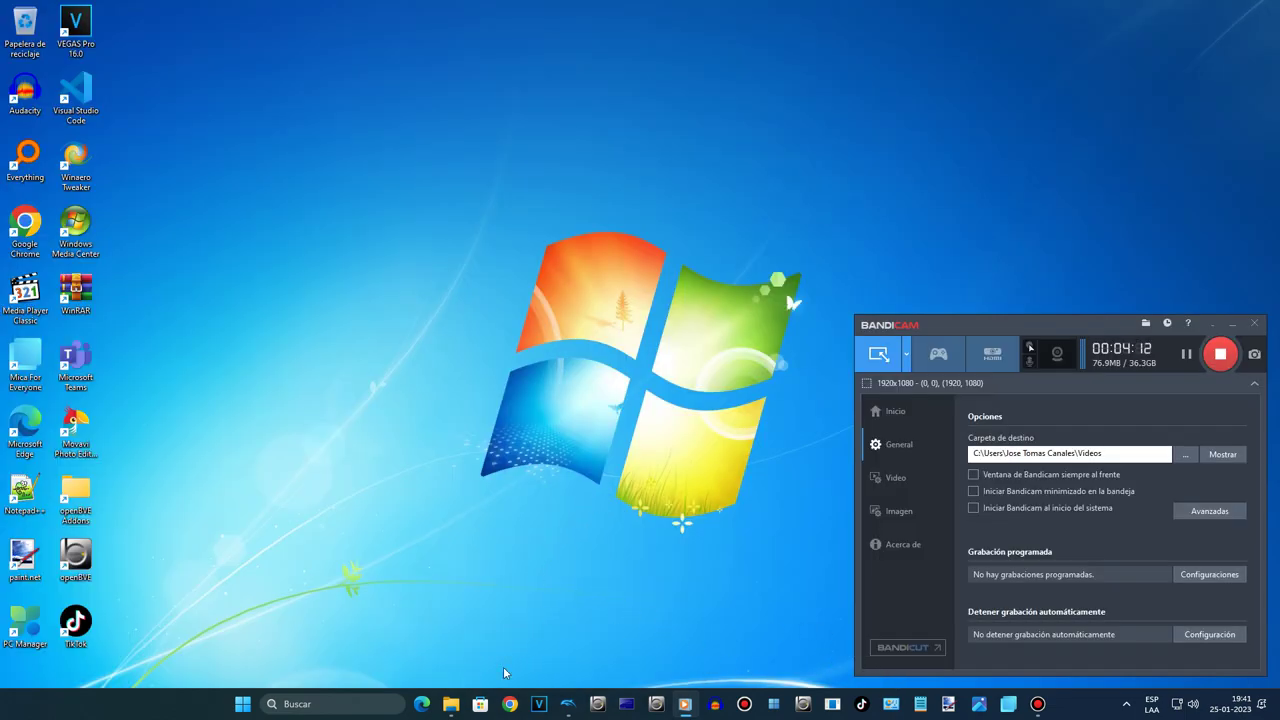
pyautogui.moveTo(685, 704)
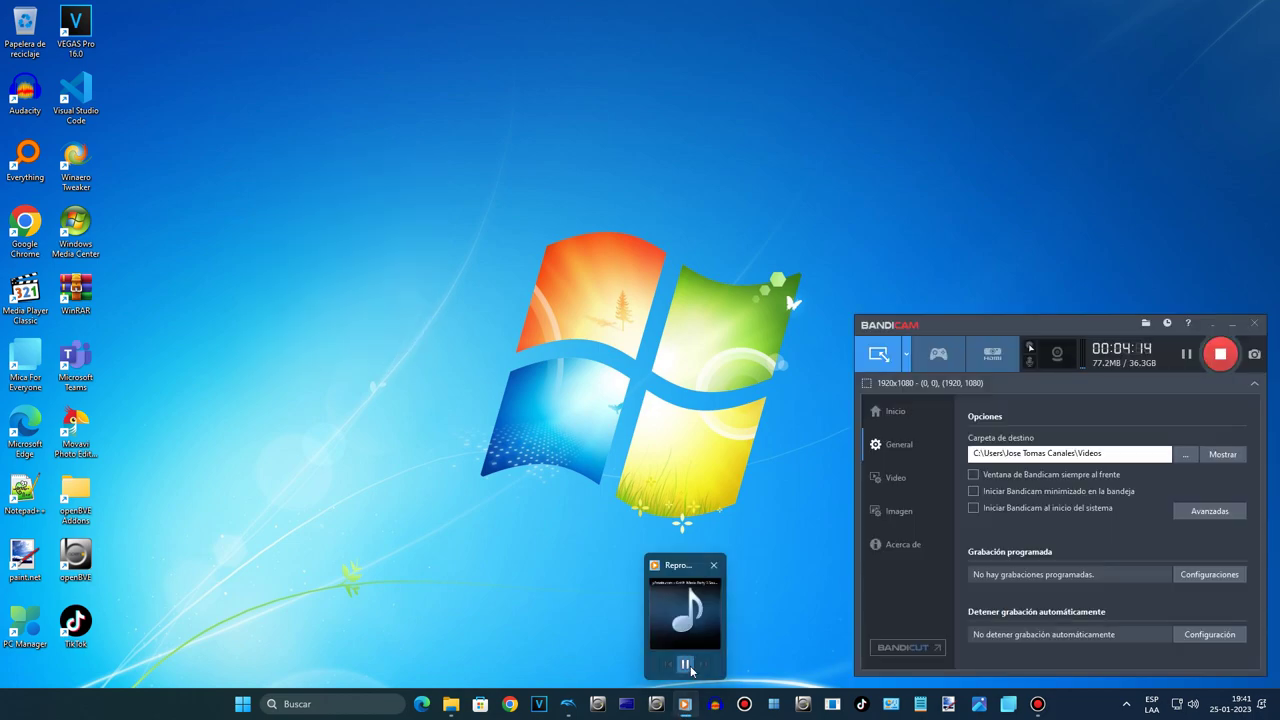